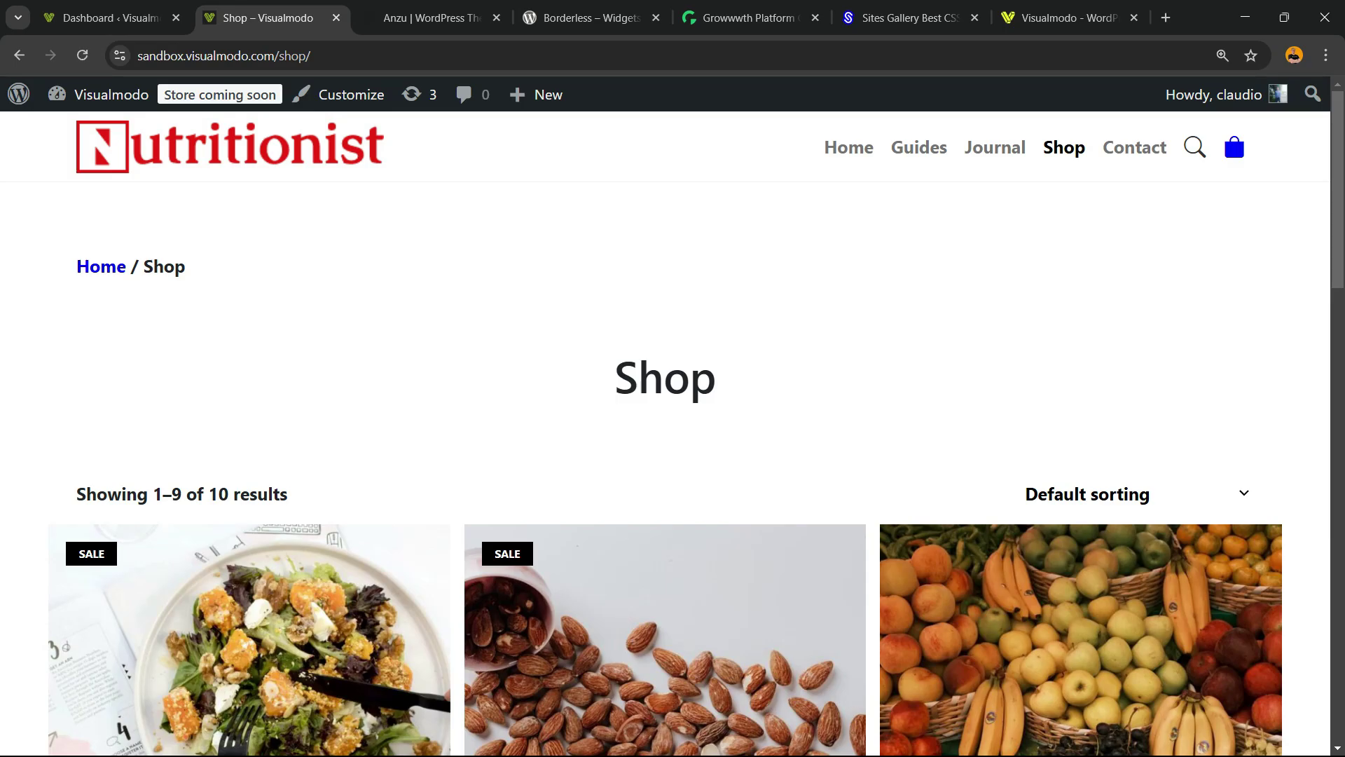
scroll(666, 473, "down", 1)
scroll(666, 473, "down", 1)
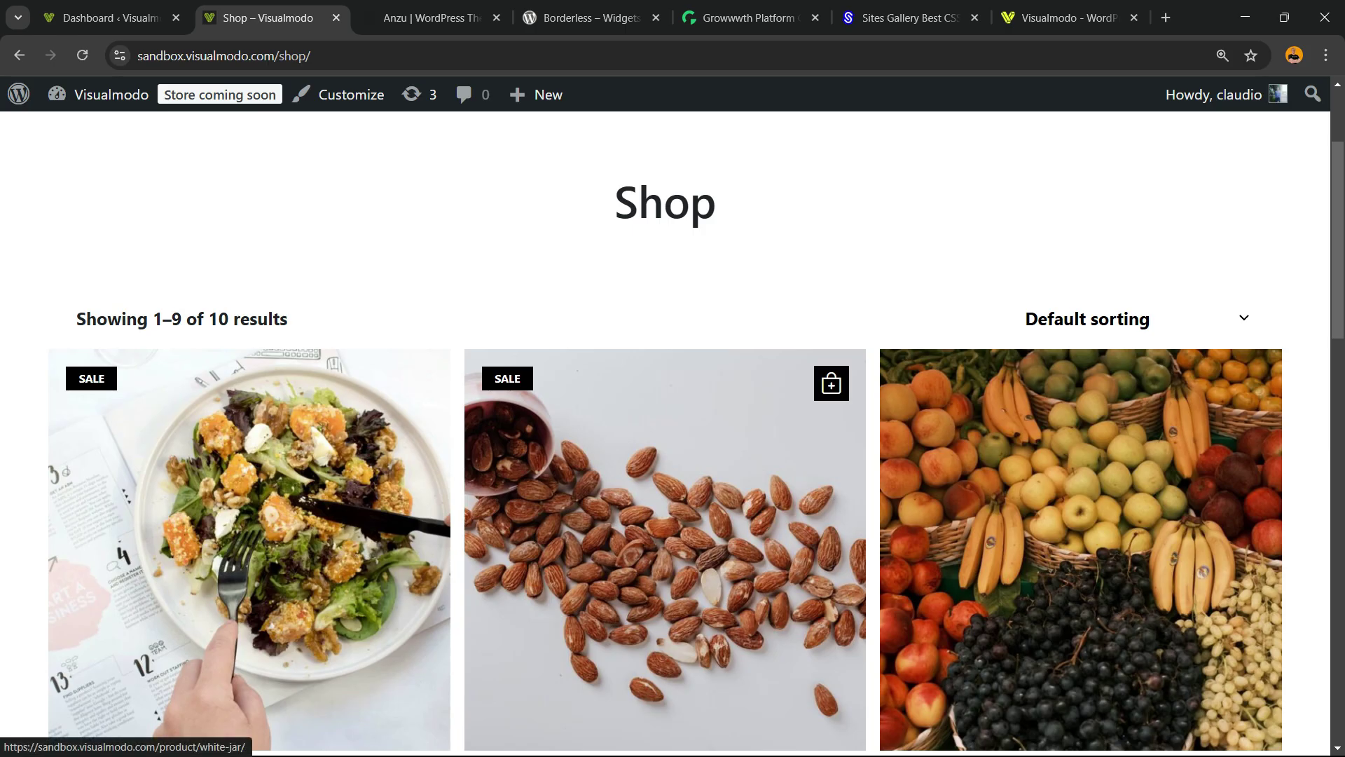
scroll(665, 526, "down", 5)
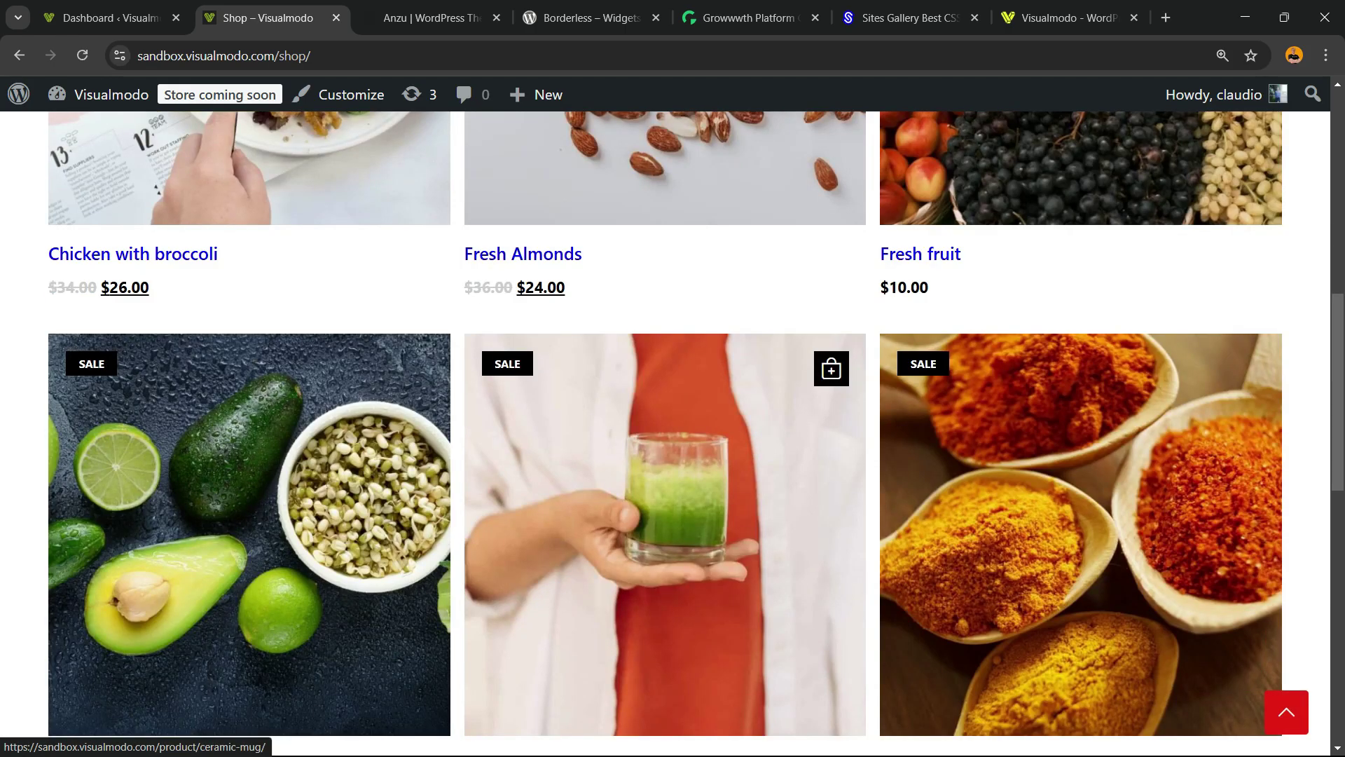
scroll(665, 526, "down", 5)
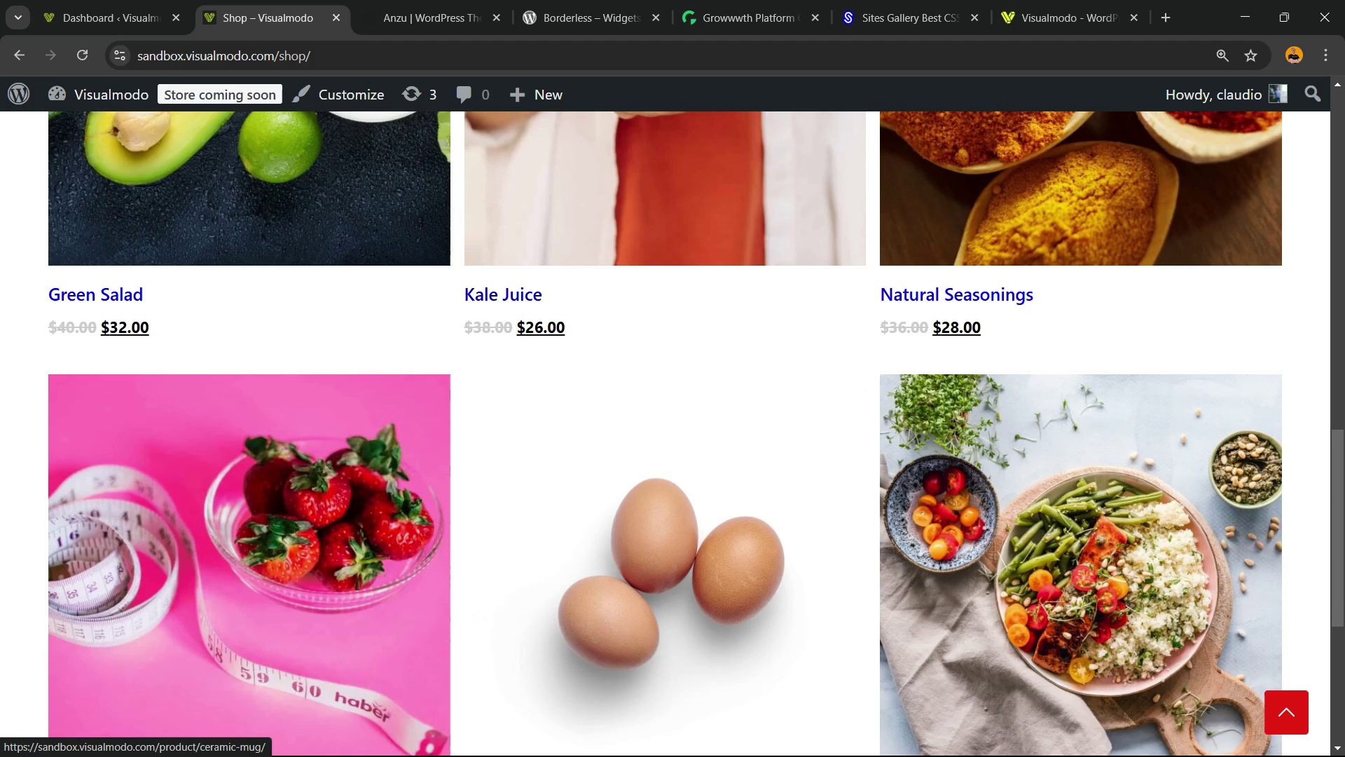
scroll(665, 525, "down", 1)
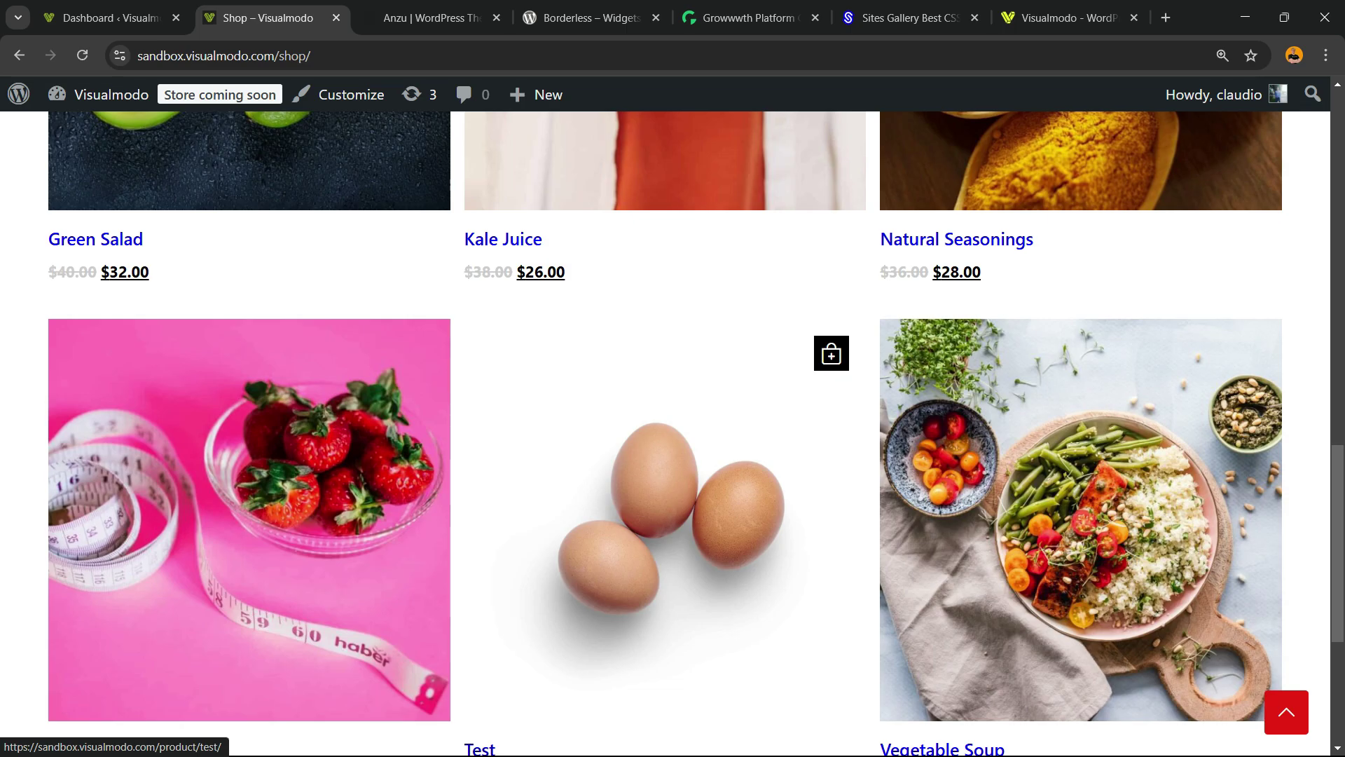
scroll(673, 420, "down", 3)
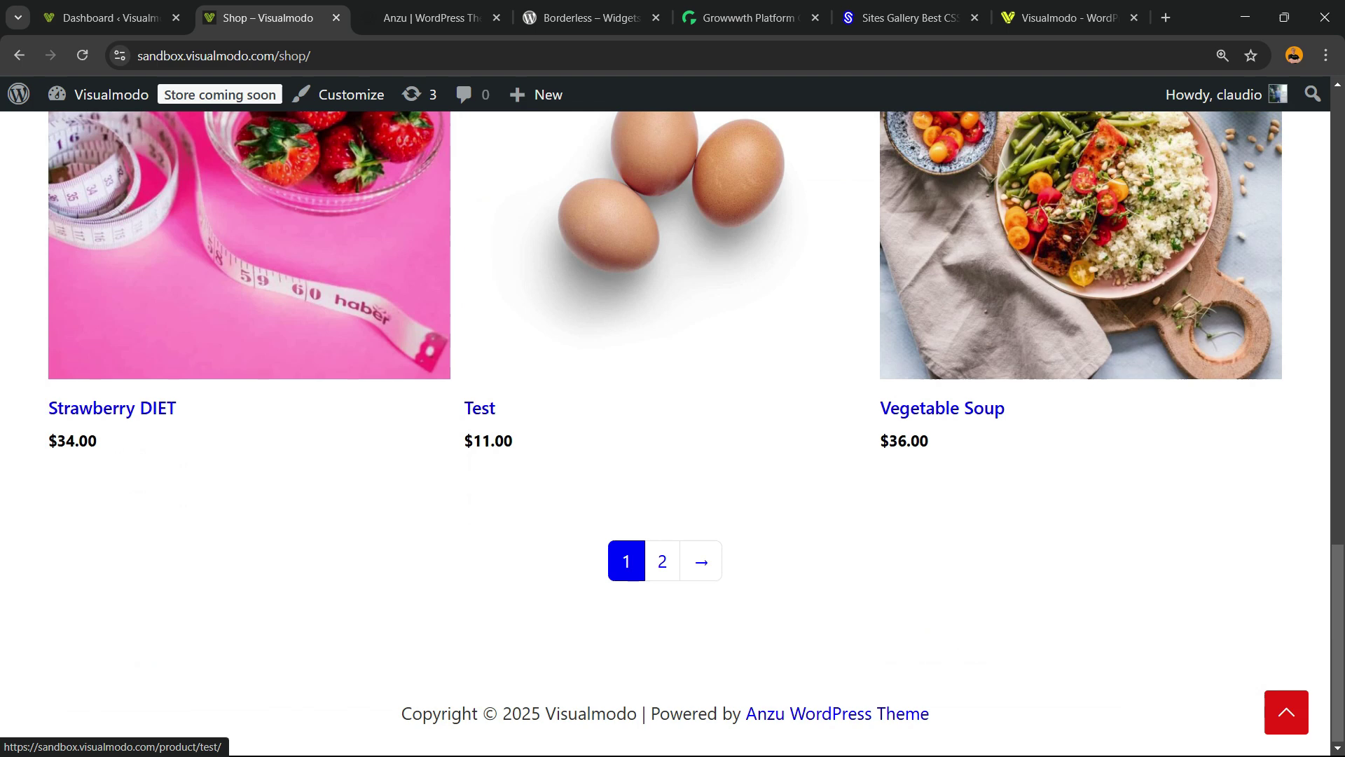
scroll(672, 420, "up", 3)
scroll(674, 420, "up", 3)
scroll(673, 420, "up", 2)
scroll(252, 526, "up", 3)
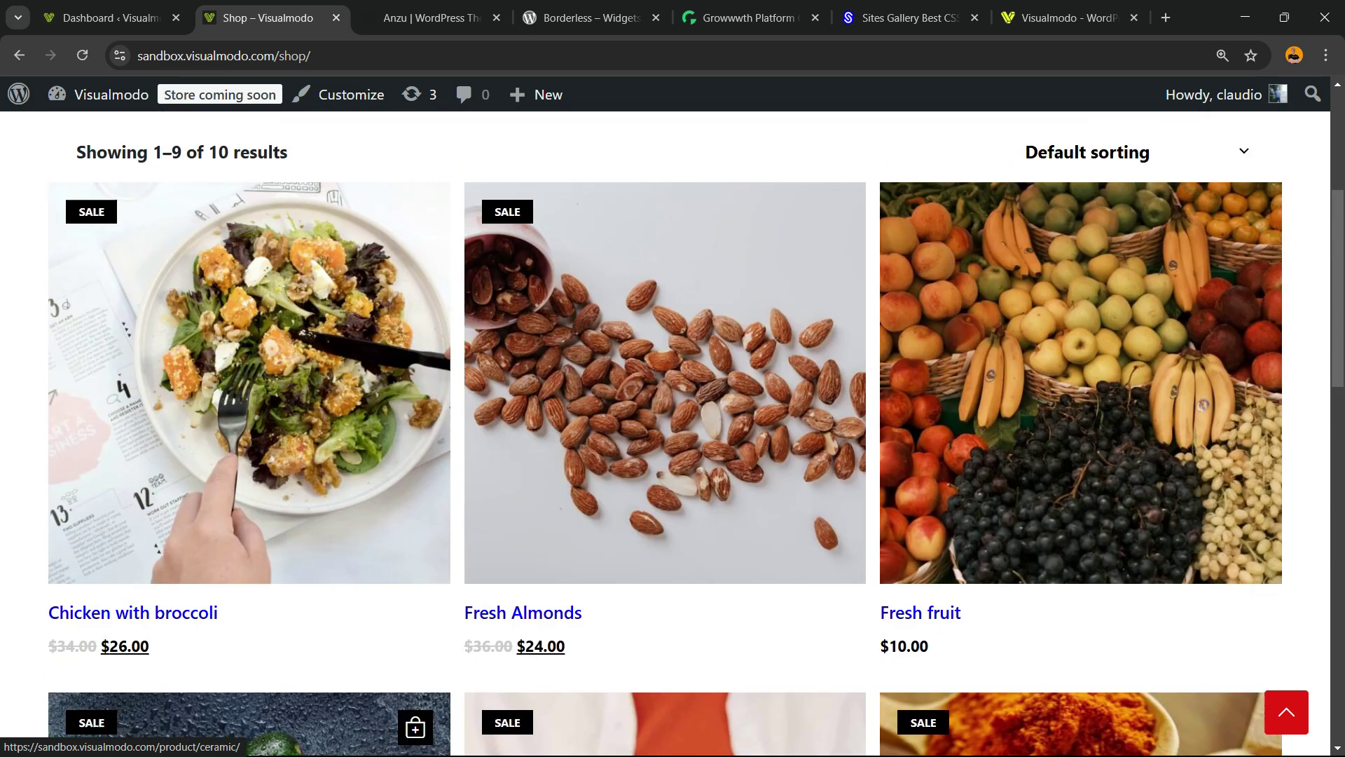
scroll(253, 526, "up", 2)
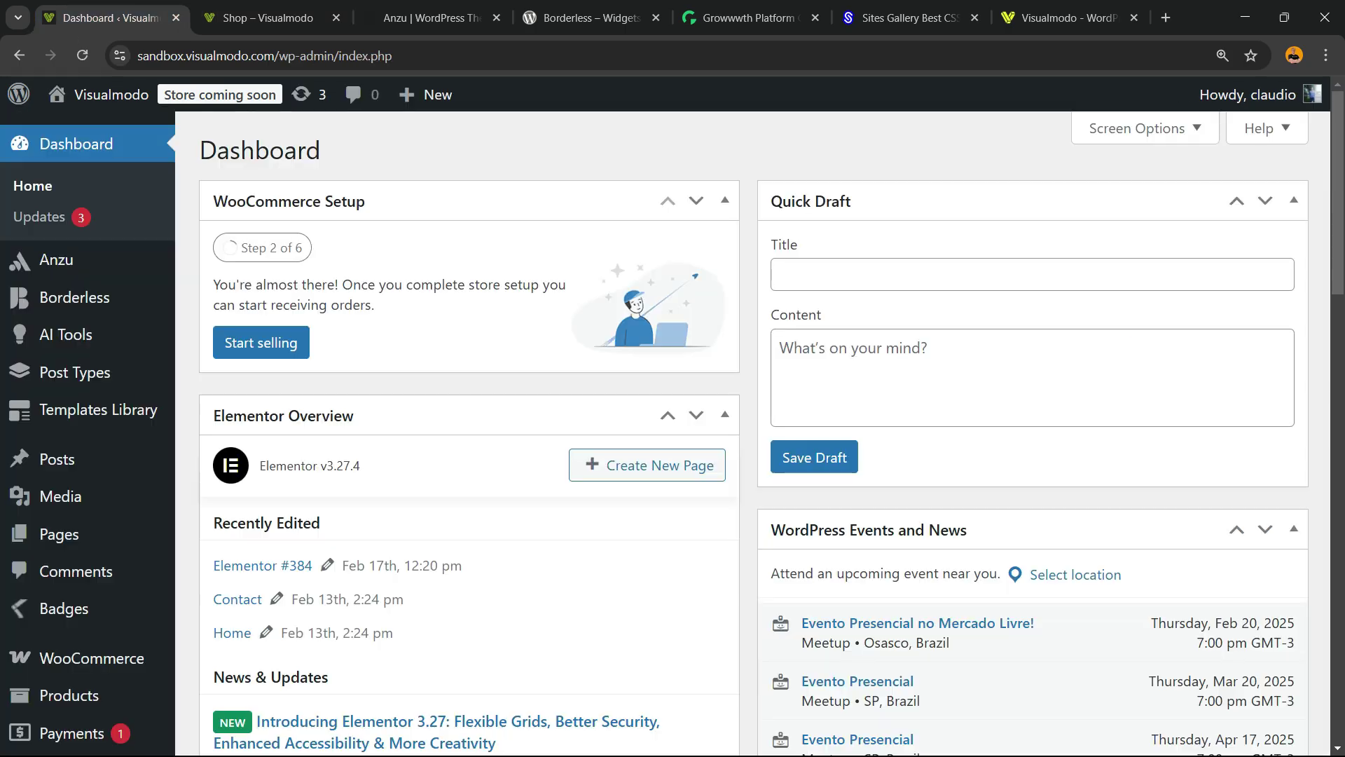
- Search Add New Plugin for 'Labels For Woocommerce (Sale Badges)' and find acowebs' plugin already active
left_click(105, 18)
scroll(84, 673, "down", 3)
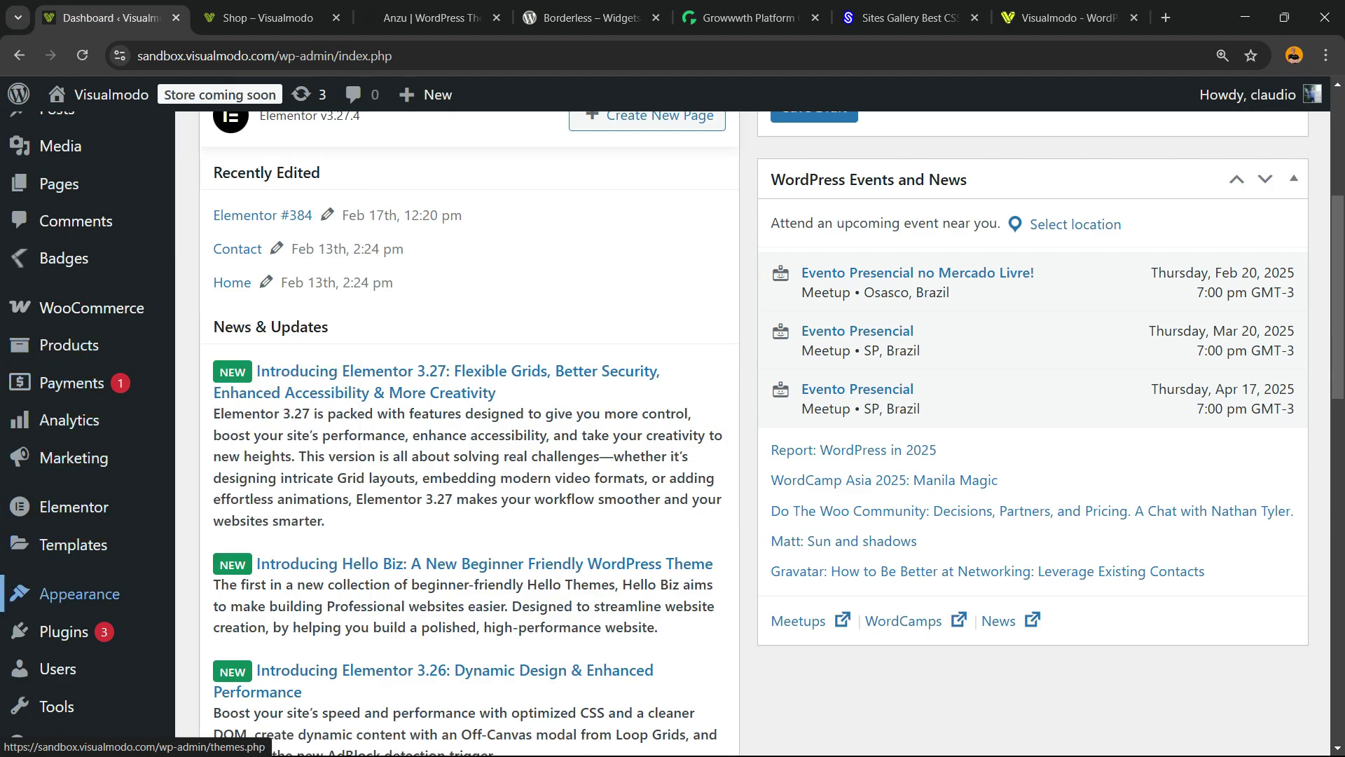
left_click(242, 662)
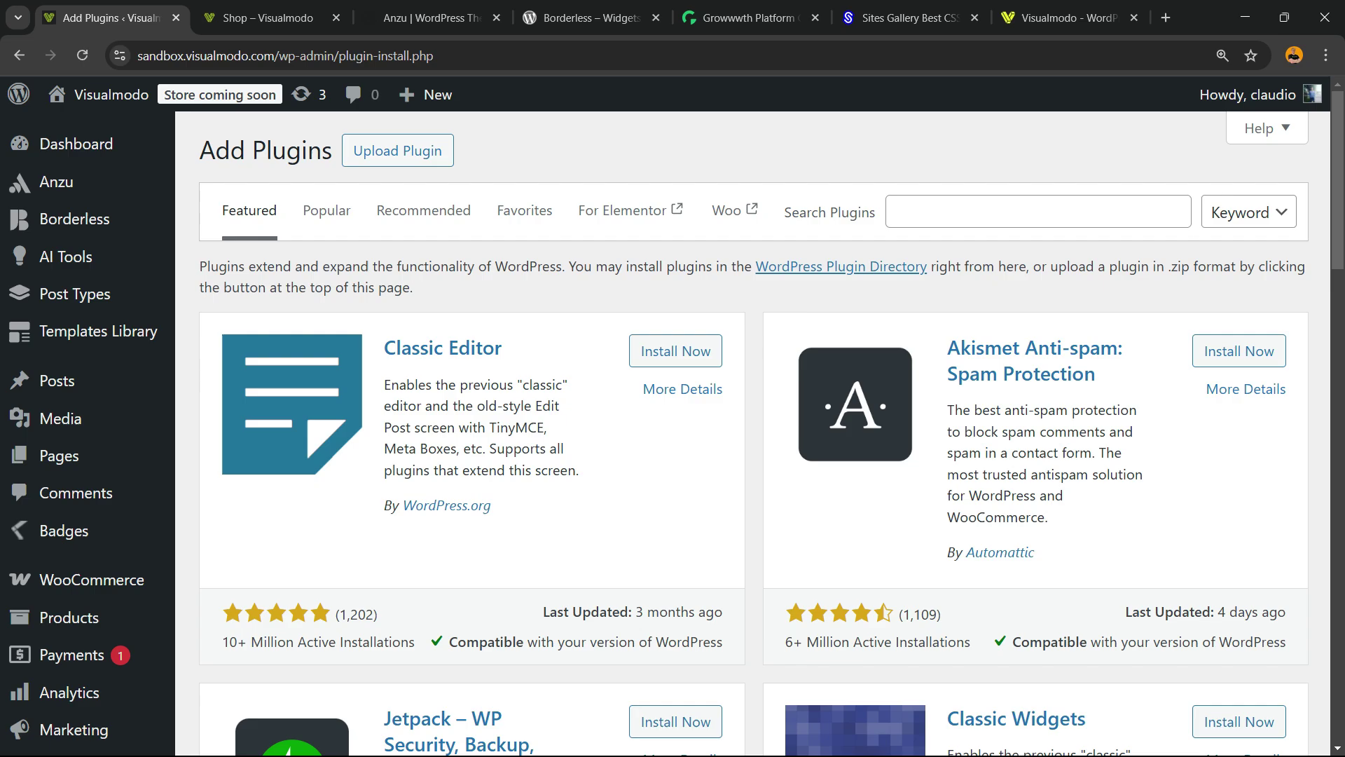
type("Labels For Woocommerce (Sale Badges)")
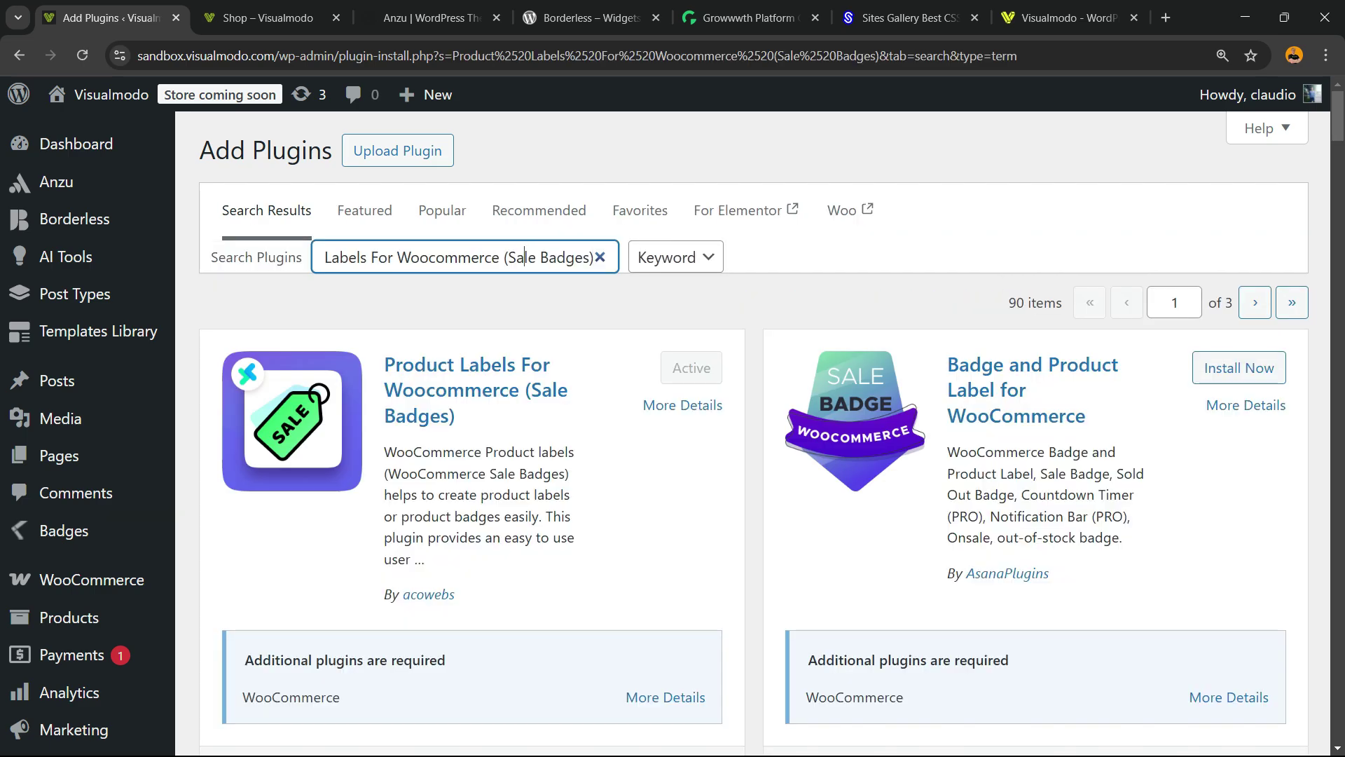
left_click_drag(524, 257, 594, 257)
left_click_drag(459, 416, 384, 363)
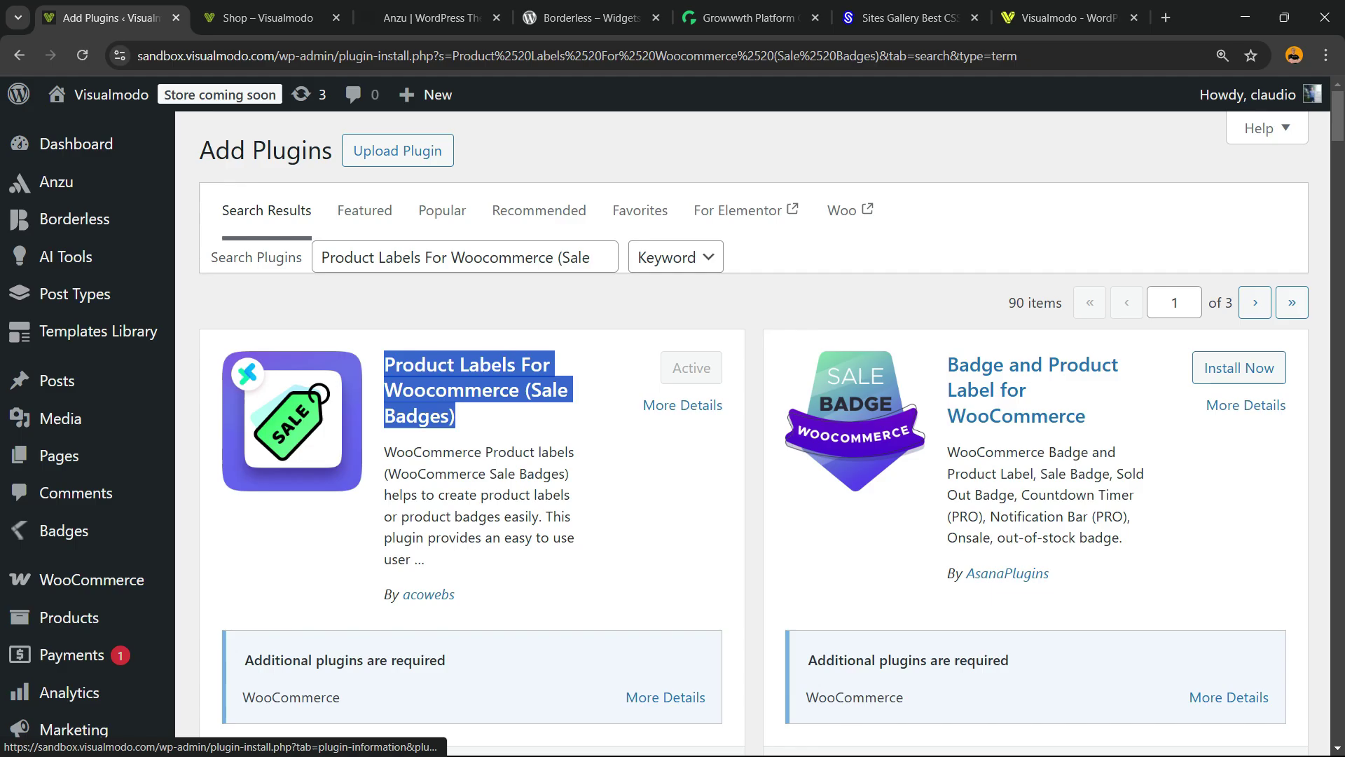
left_click_drag(456, 594, 400, 593)
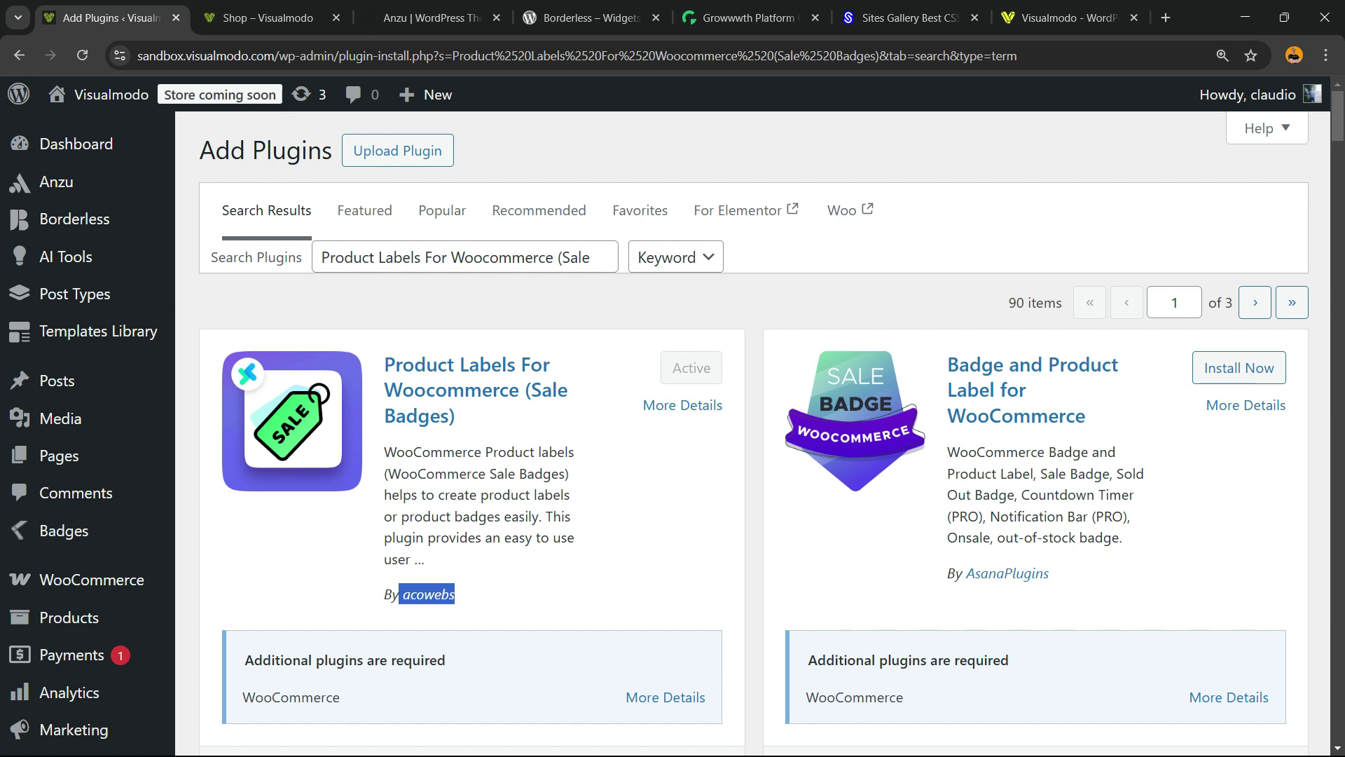
scroll(63, 473, "down", 4)
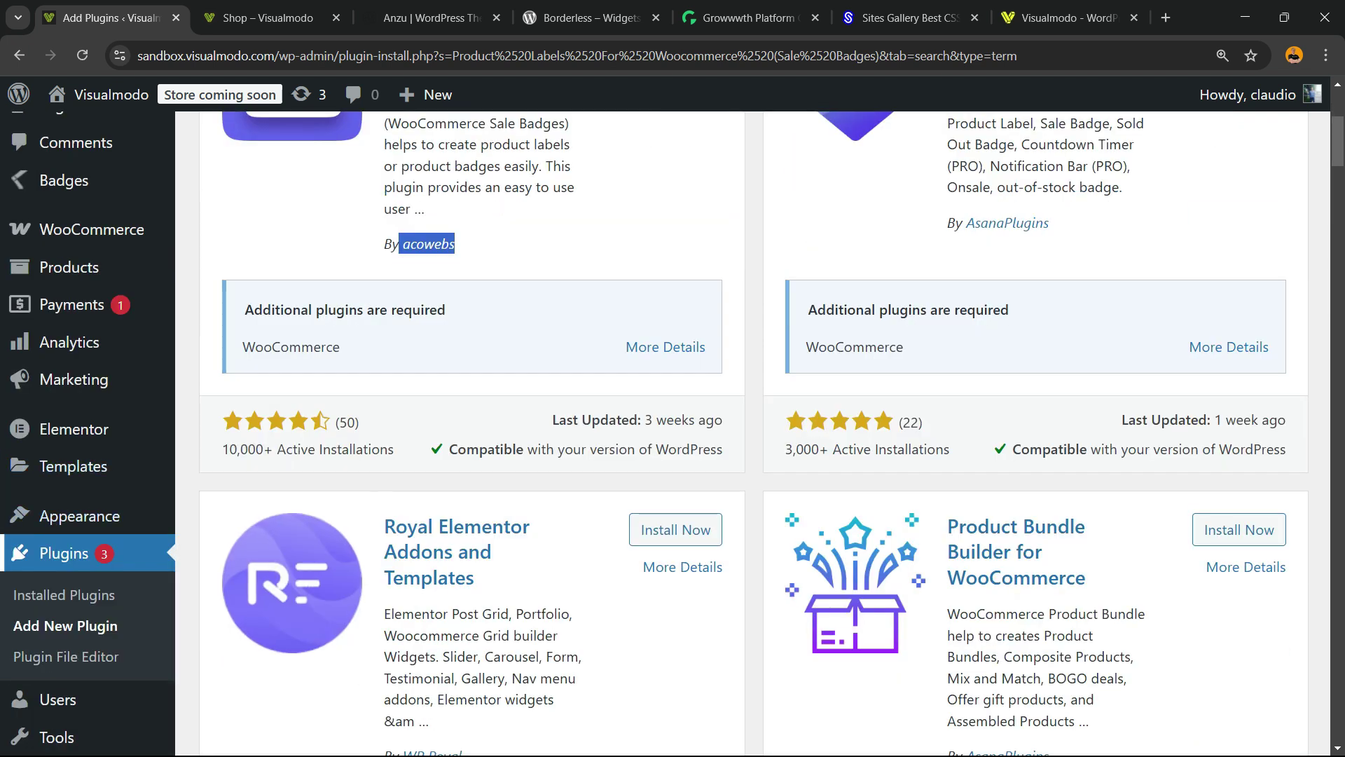
scroll(51, 592, "down", 2)
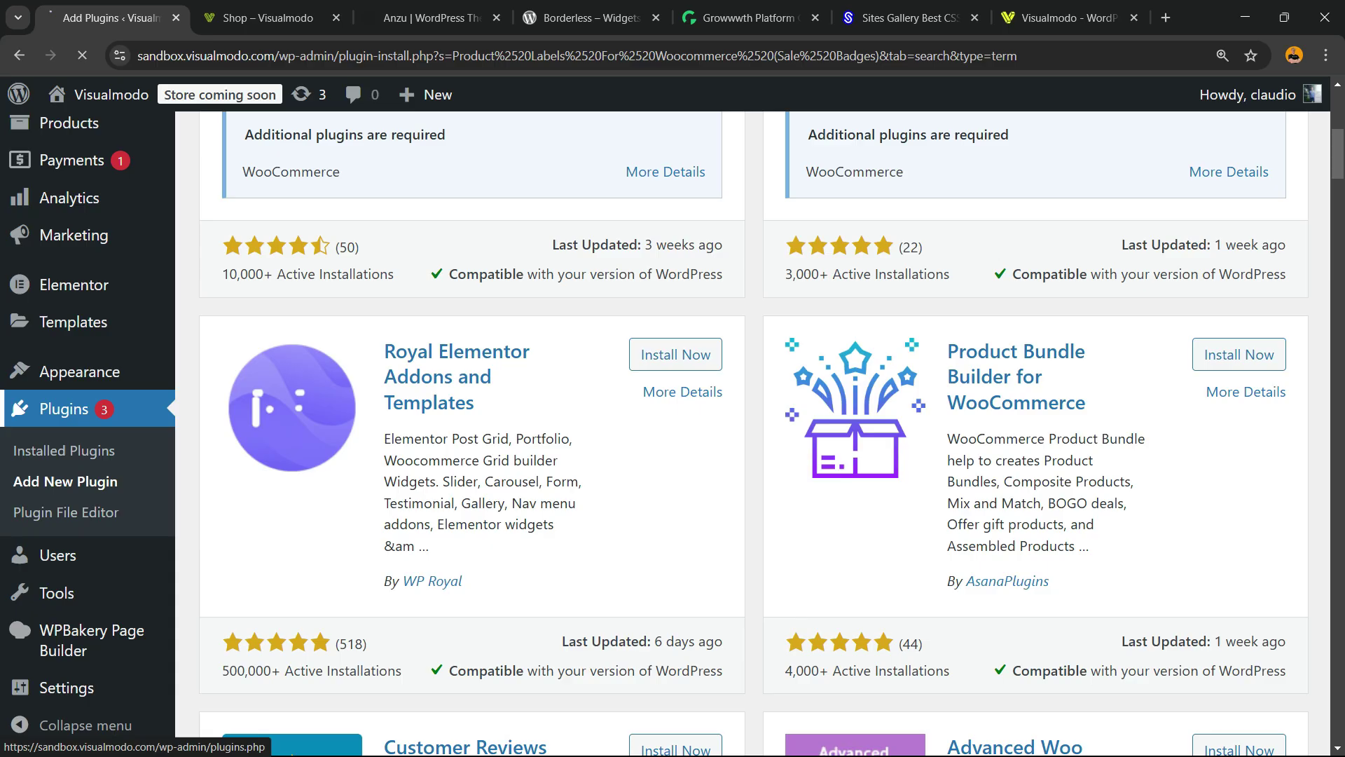
- Deactivate Acowebs Product Labels For Woocommerce, then delete it, leaving 14 installed plugins
left_click(676, 354)
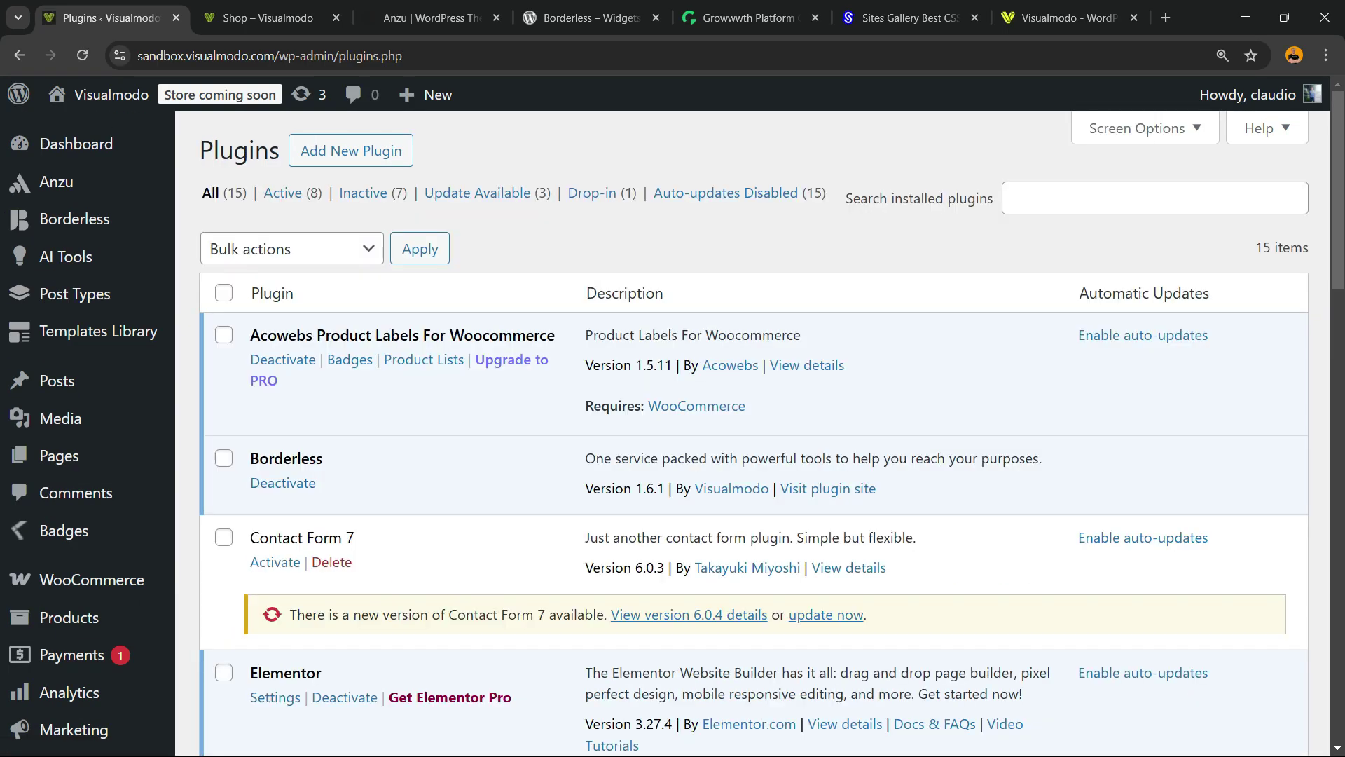
left_click(283, 359)
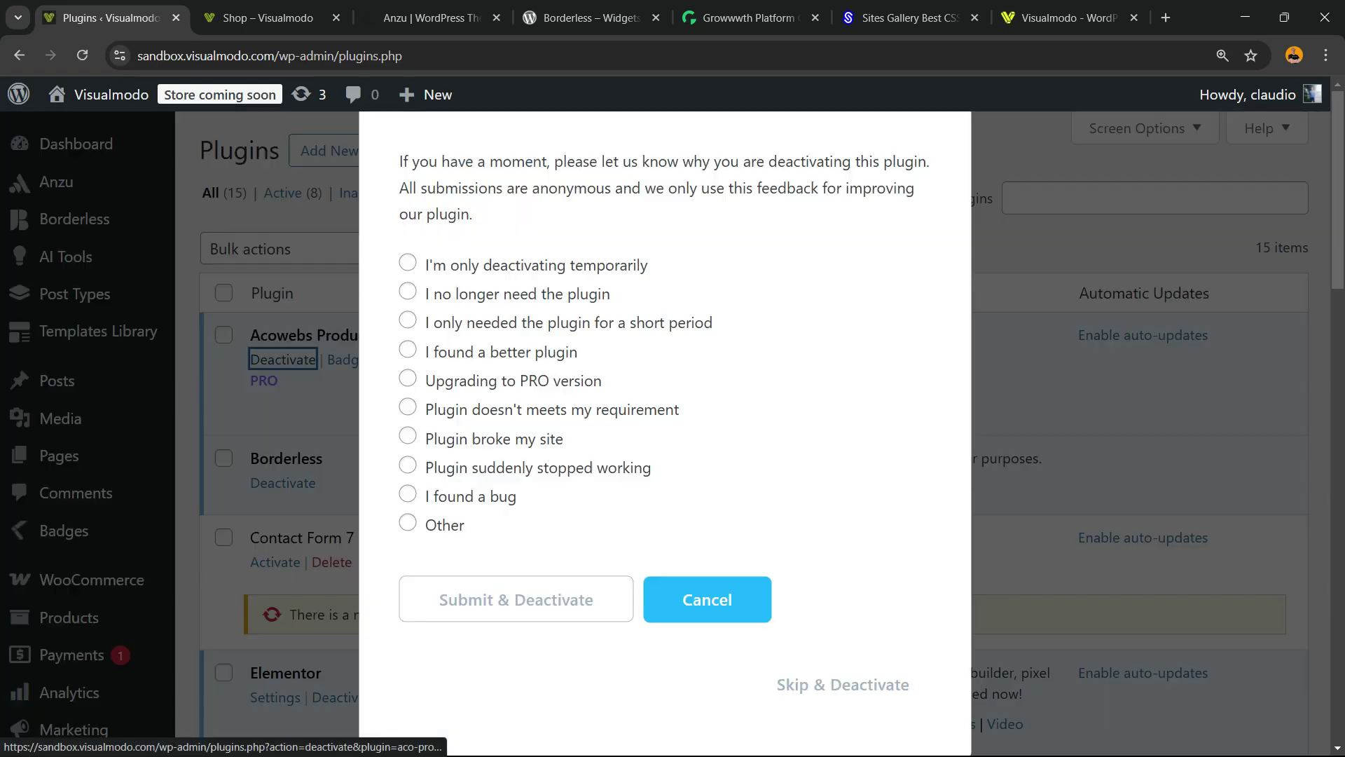
scroll(673, 421, "down", 2)
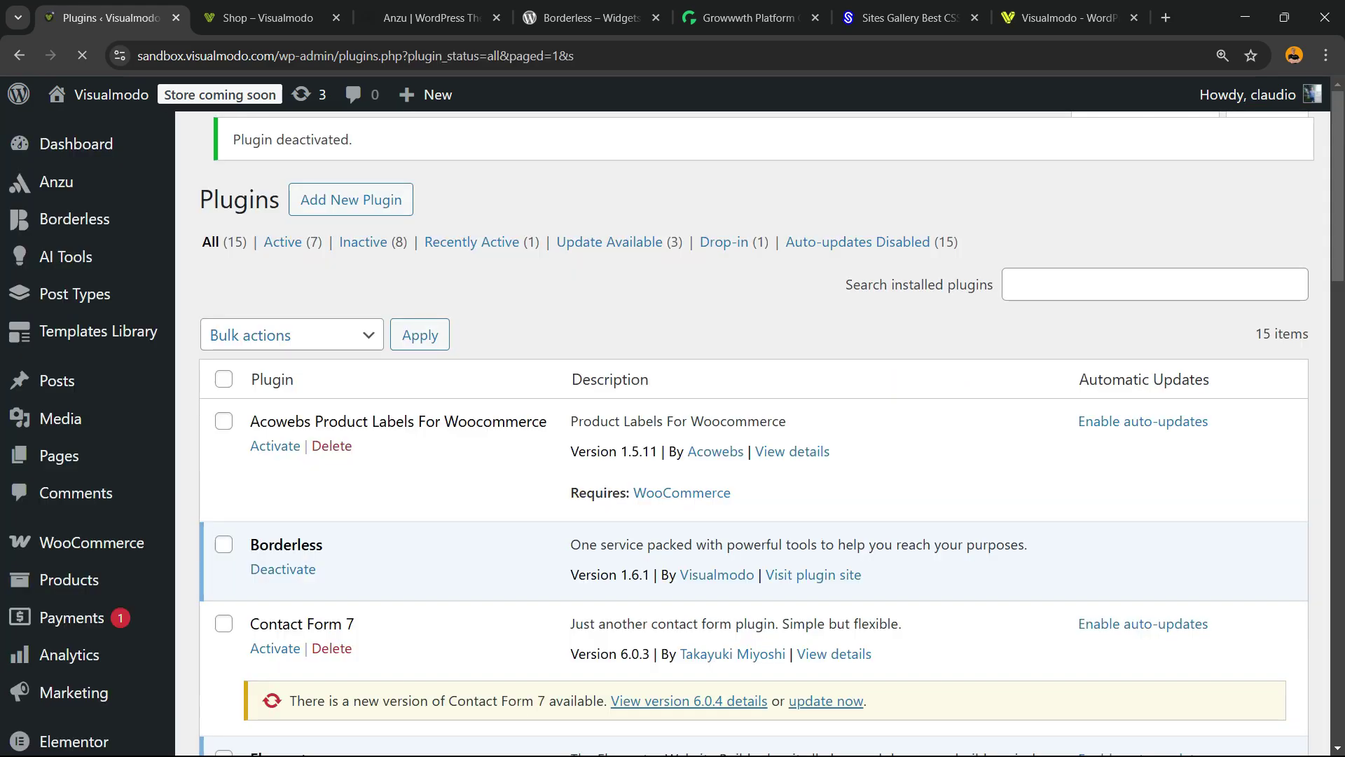
left_click(331, 462)
key("Return")
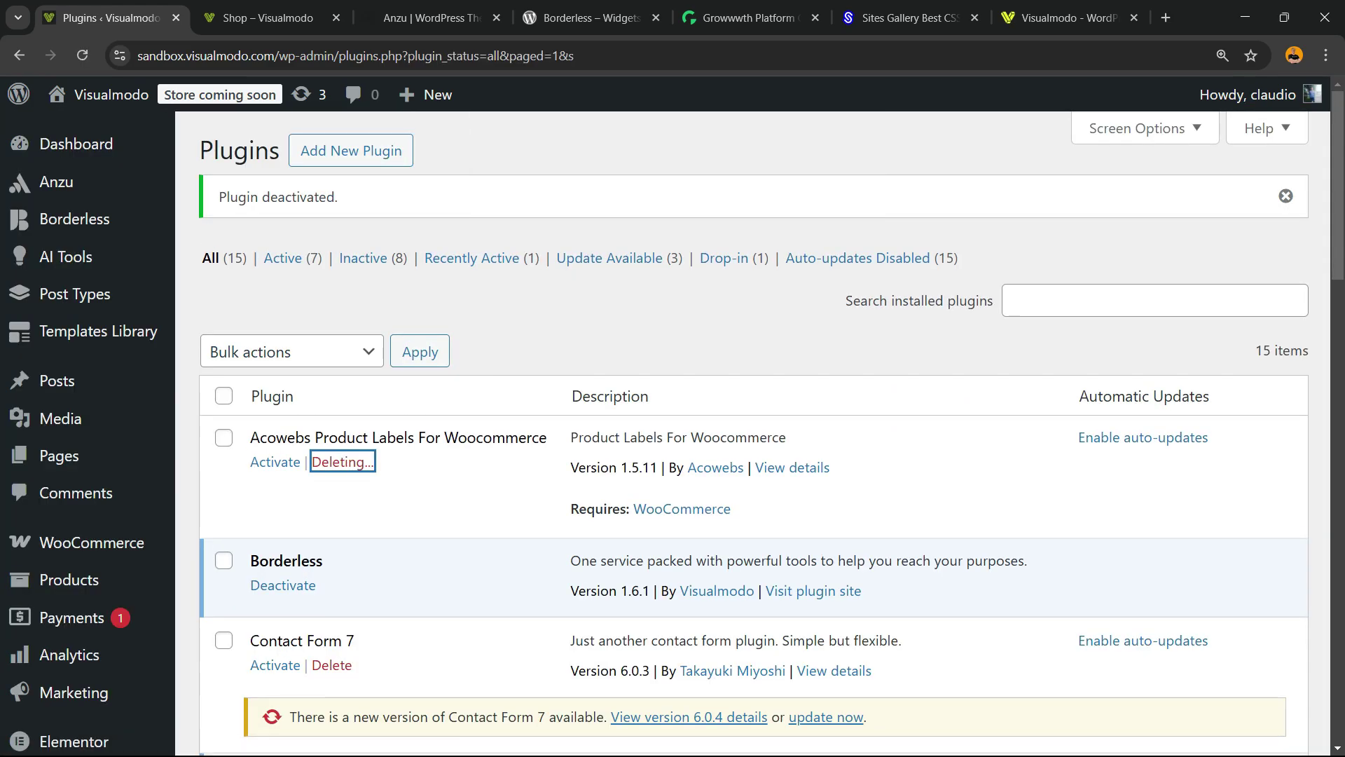
scroll(79, 653, "down", 2)
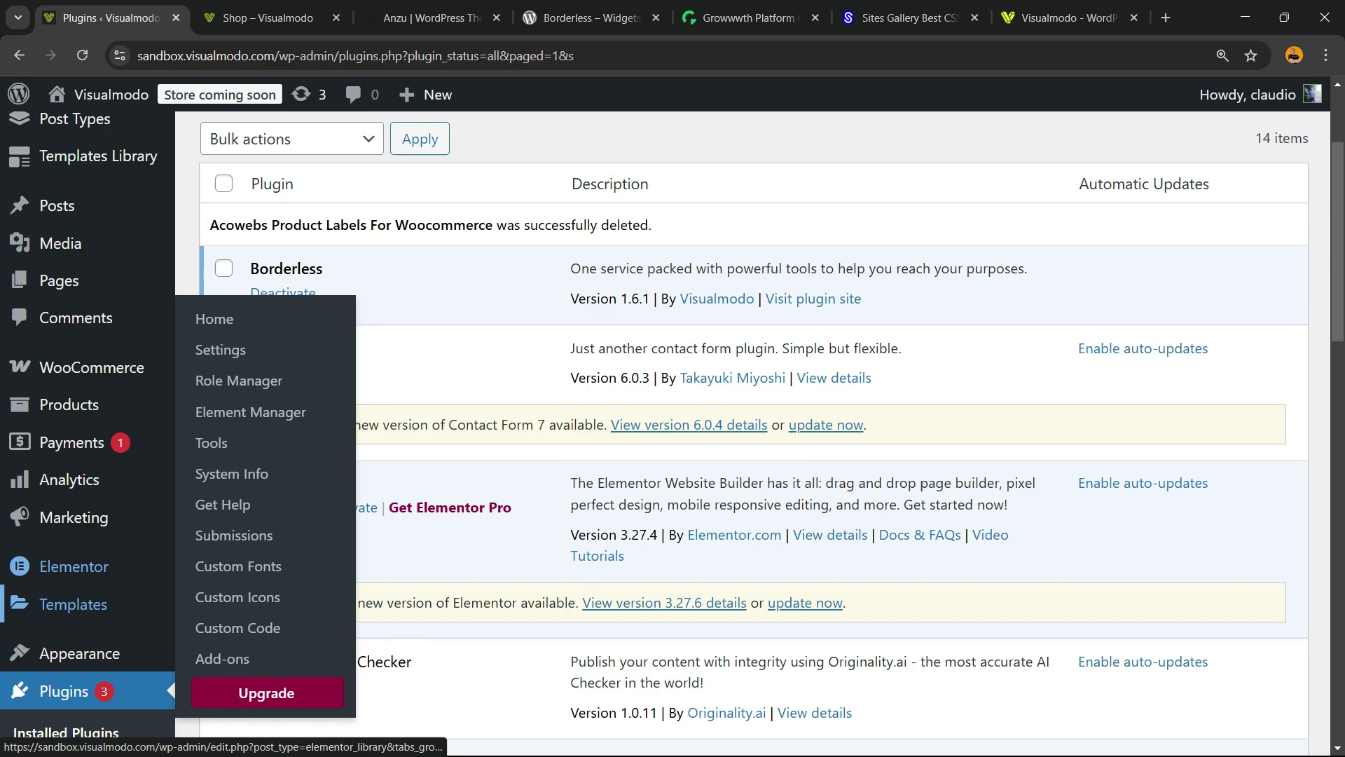
scroll(69, 494, "down", 5)
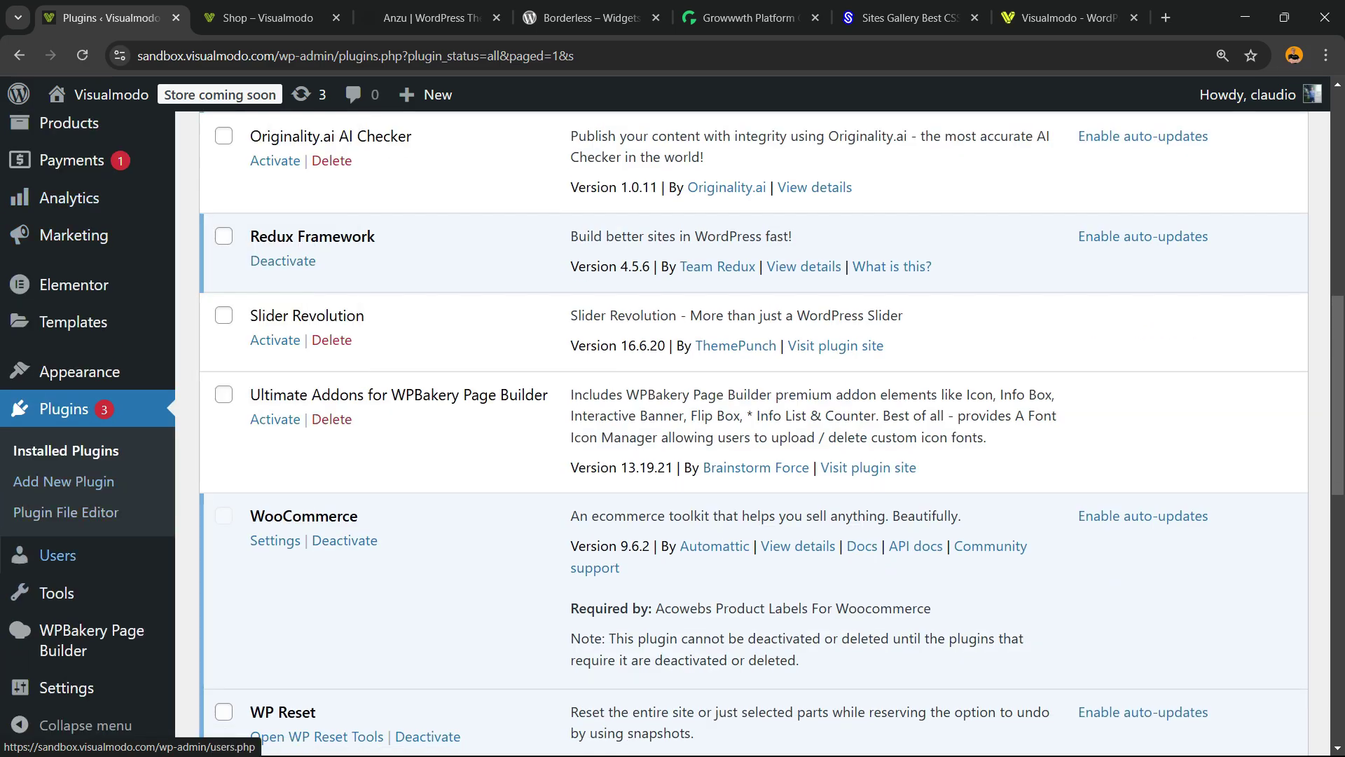
scroll(69, 547, "up", 2)
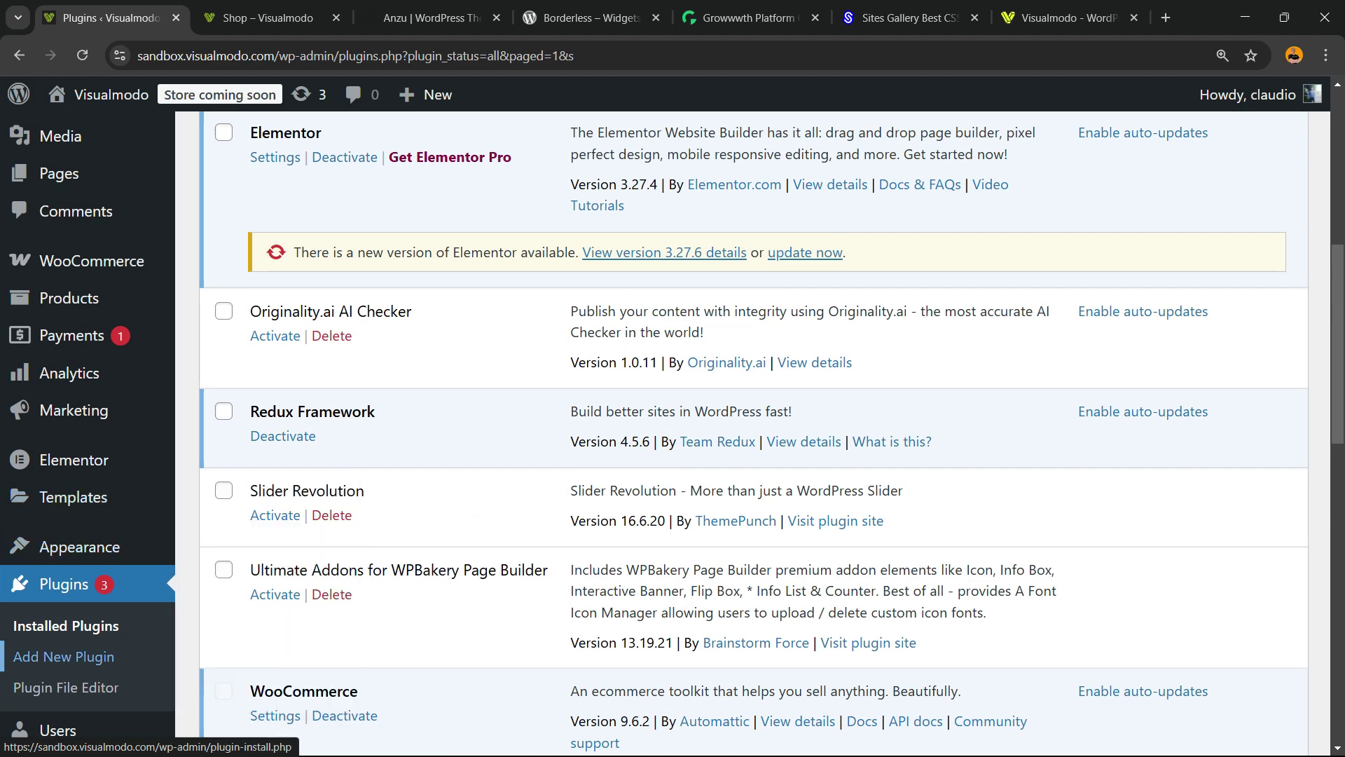
- Install Product Labels For Woocommerce (Sale Badges) from Add New Plugin and activate it
left_click(64, 656)
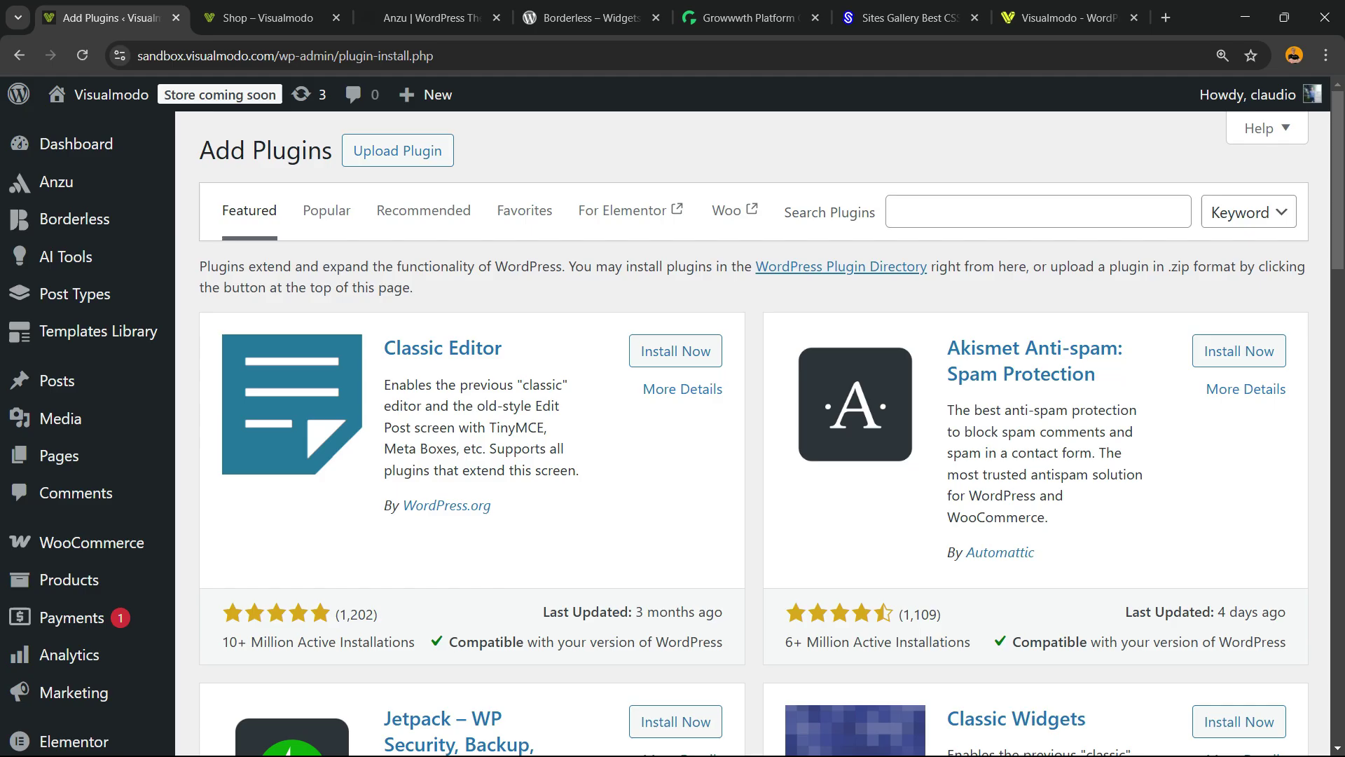
type("Labels For Woocommerce (Sale Badges)")
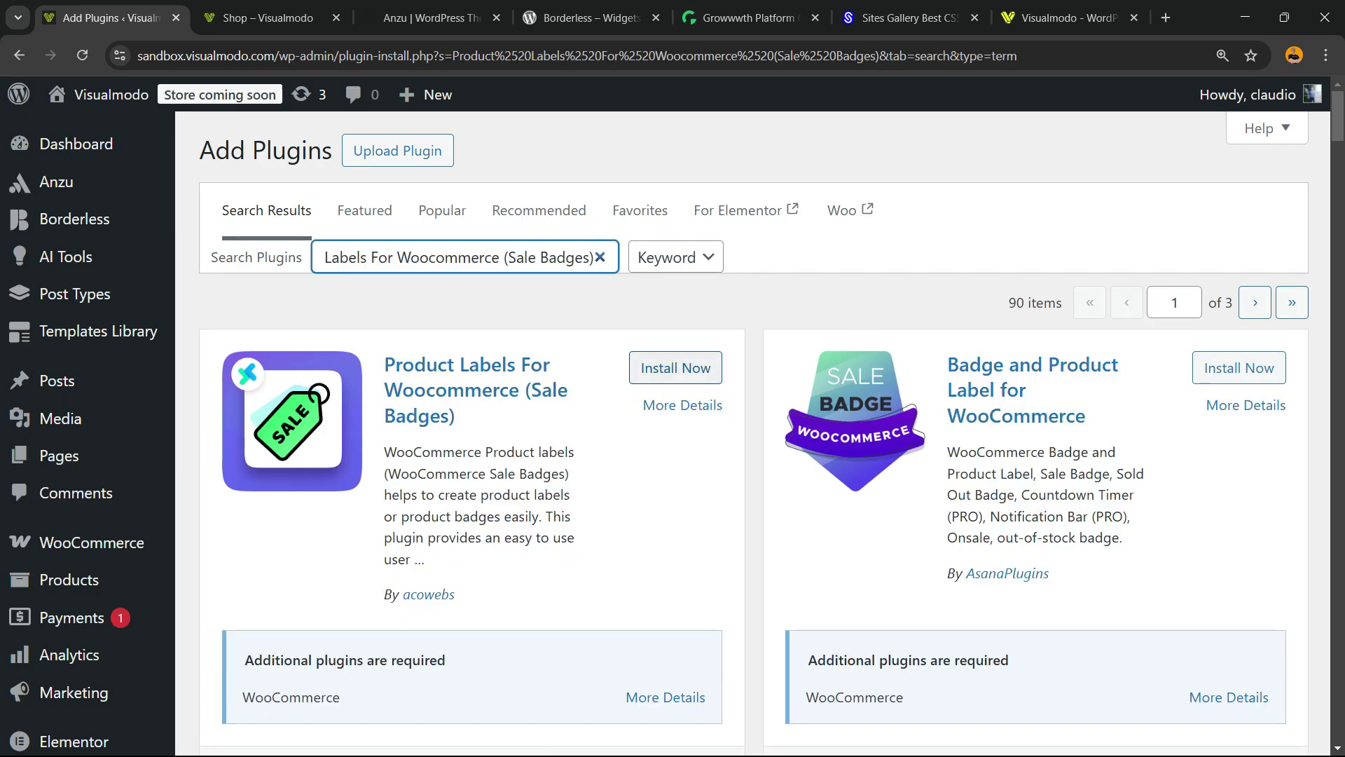
left_click(663, 367)
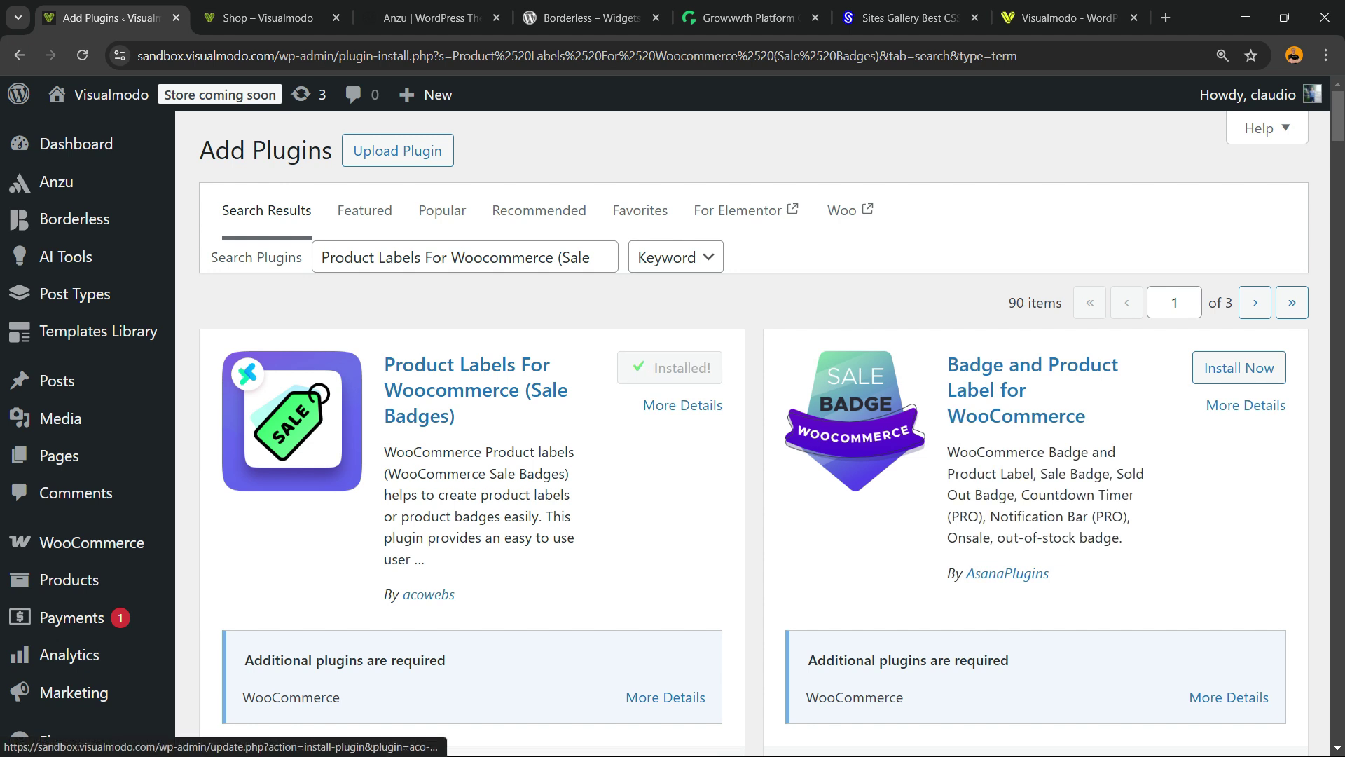
left_click(685, 367)
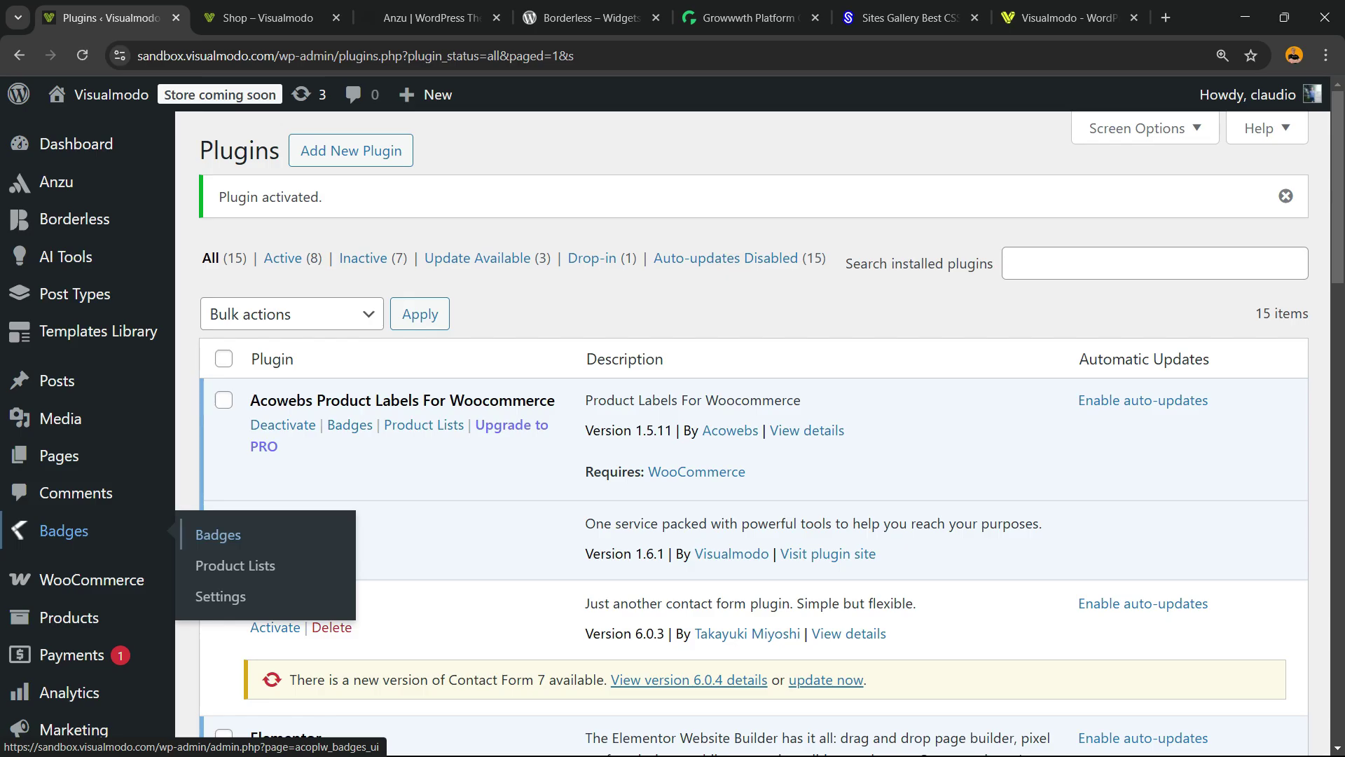
- Open Badges > Badges to view the empty Product Labels list
left_click(63, 531)
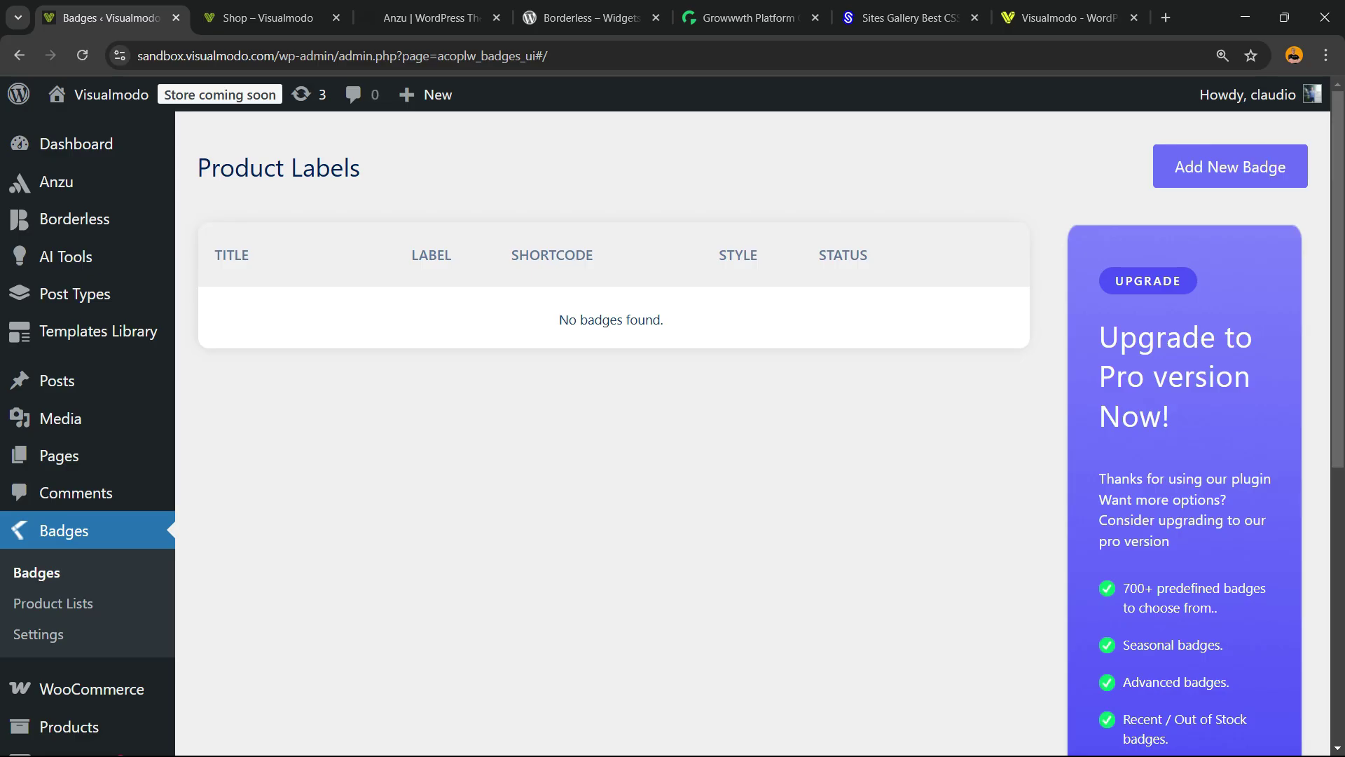
left_click_drag(198, 167, 361, 169)
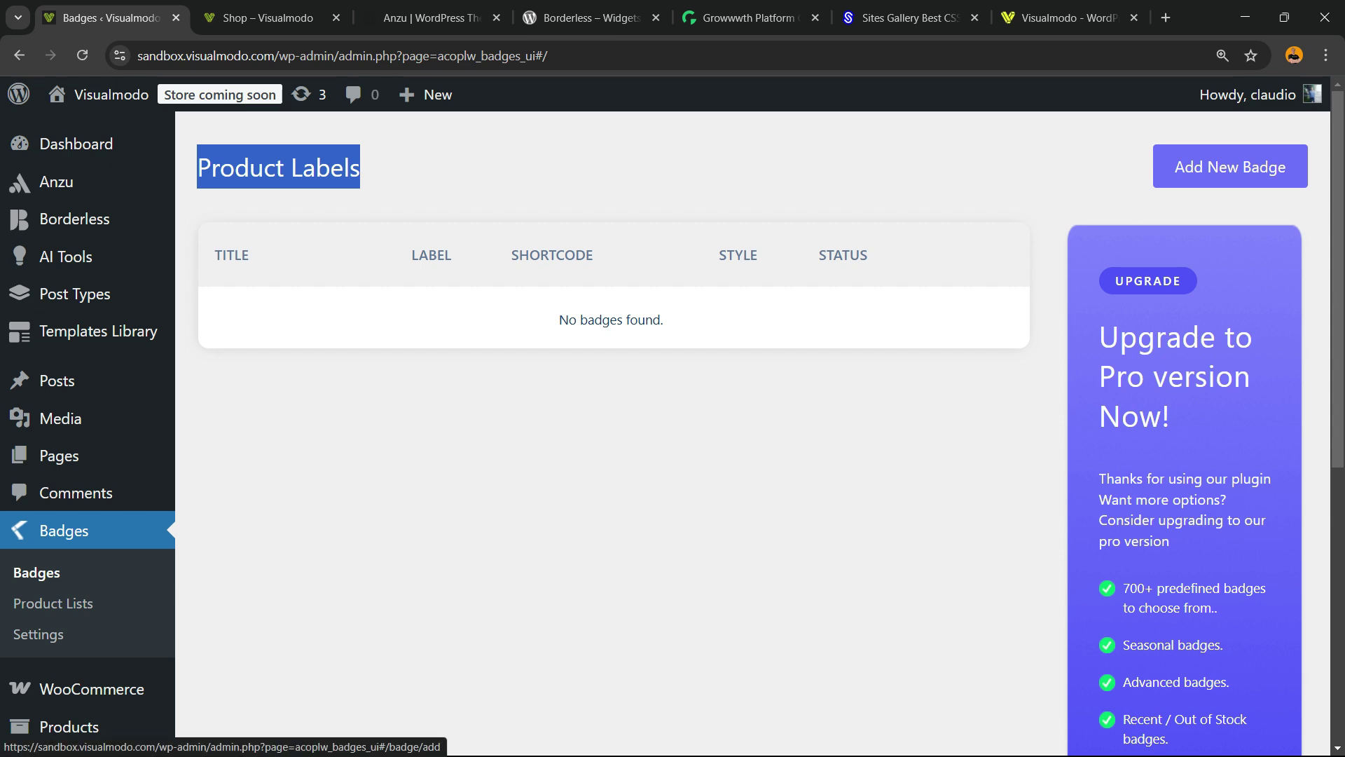
- Start a new badge titled 'test' and move on to its Badge Label field
left_click(1229, 166)
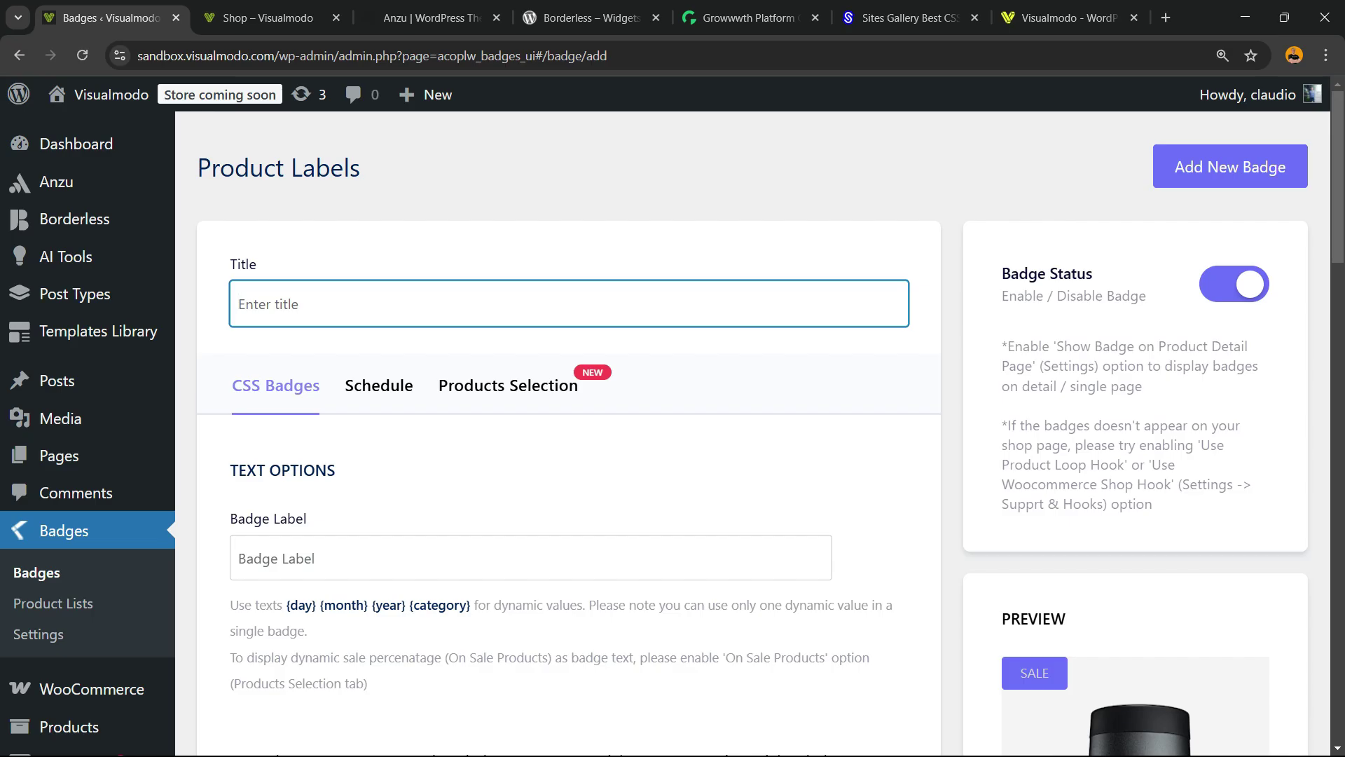
type("te")
type("st")
scroll(673, 420, "down", 2)
key("Tab")
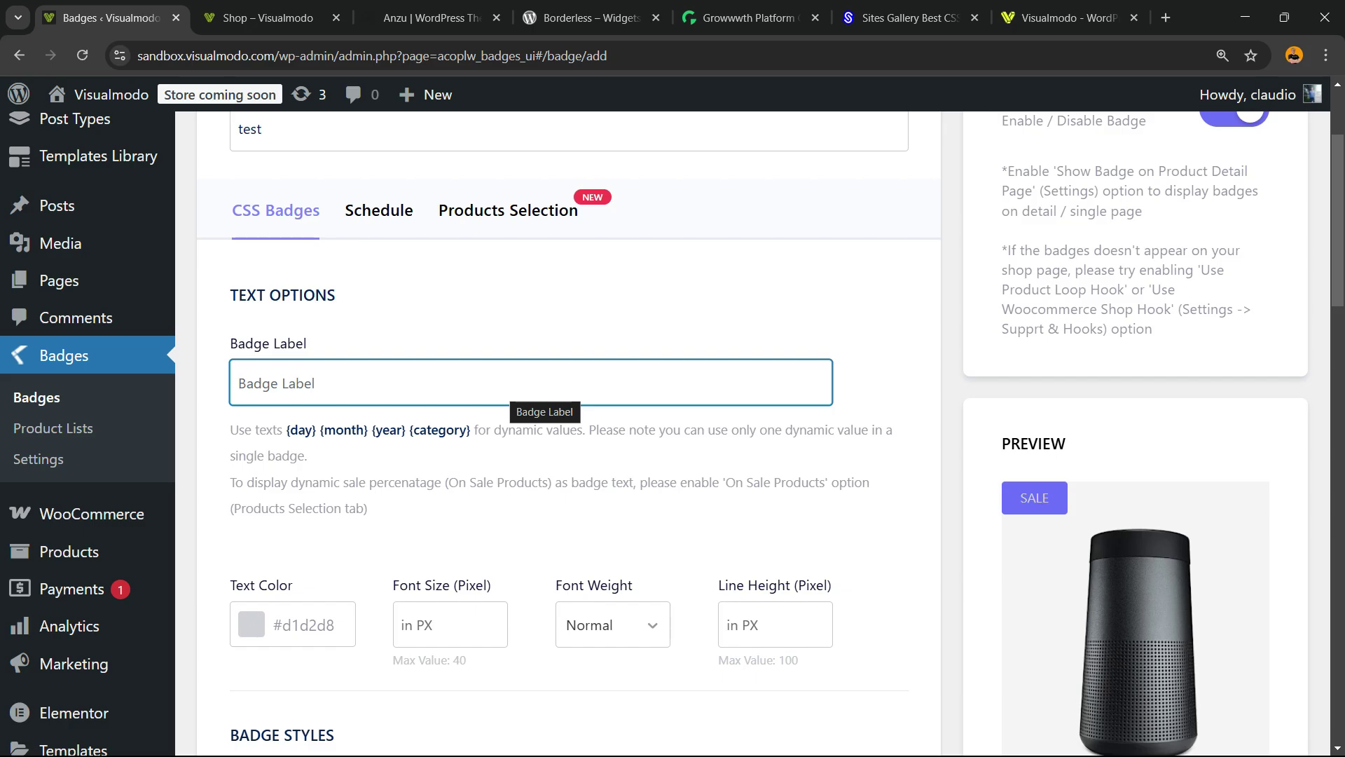
type("Of")
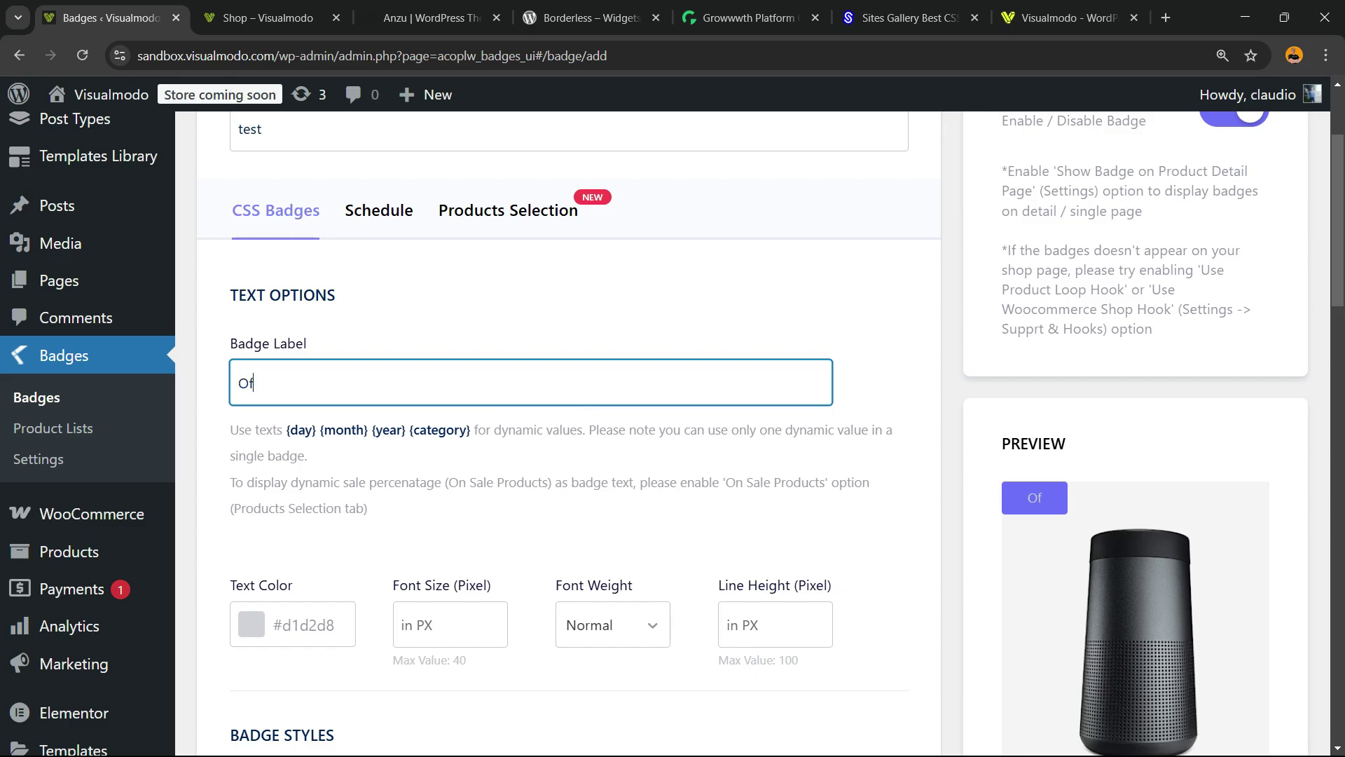
type("fer")
scroll(672, 420, "down", 2)
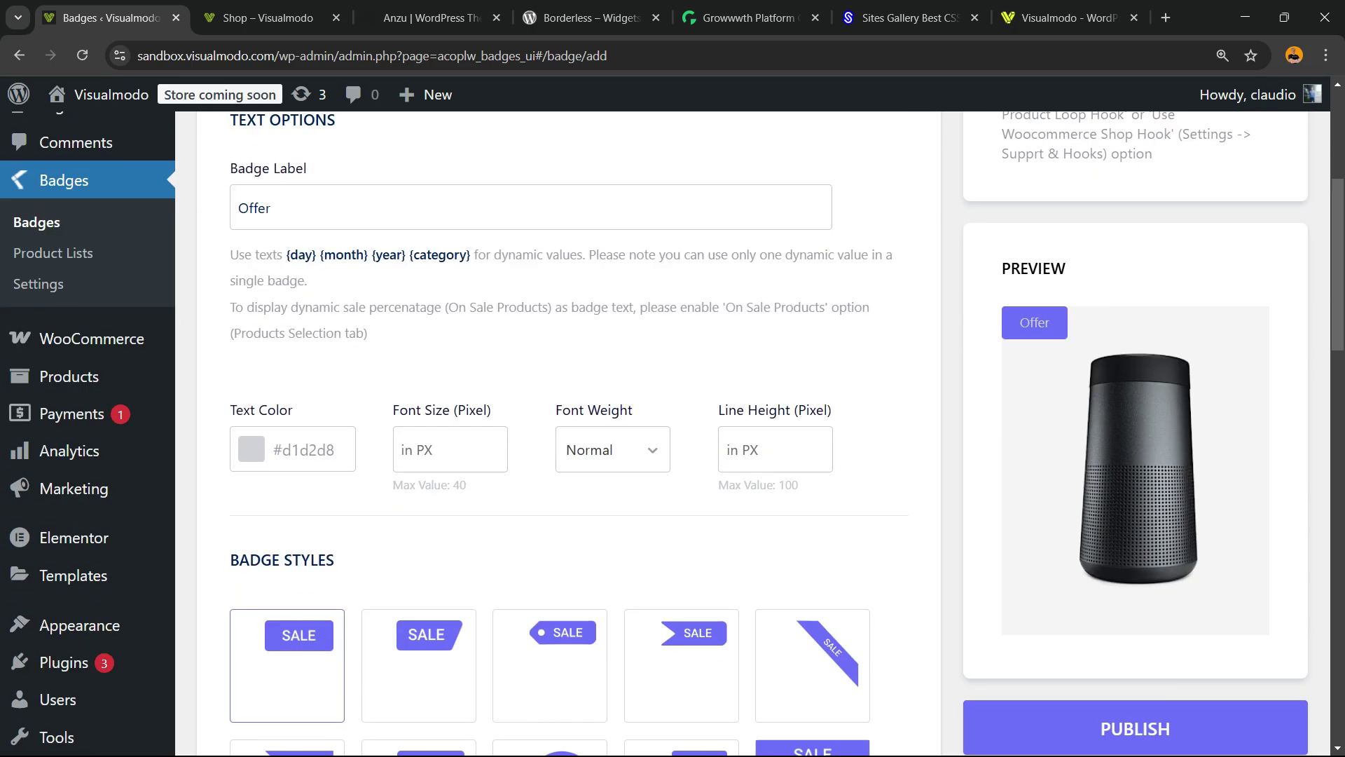
- Review the badge text colour, font size, font weight and line height settings
left_click(251, 448)
left_click(452, 450)
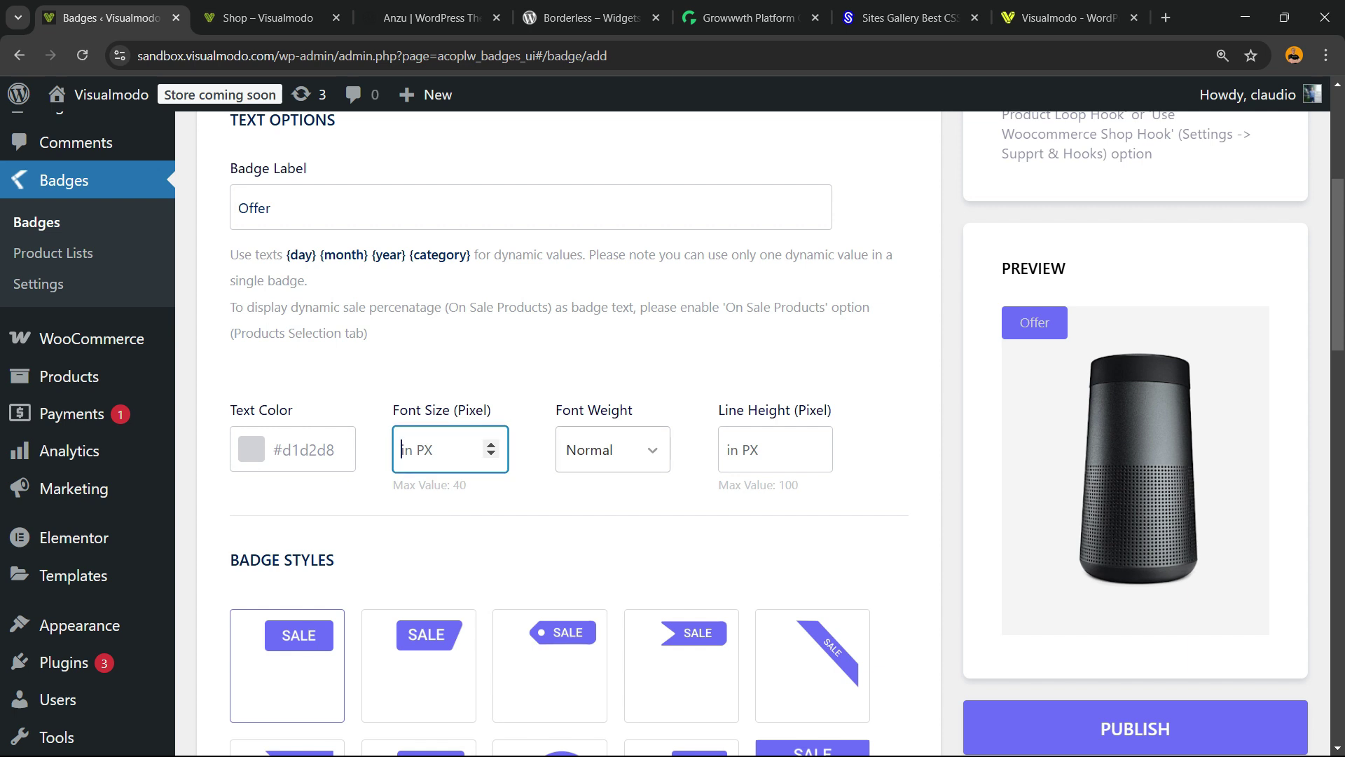
left_click(612, 450)
left_click(774, 449)
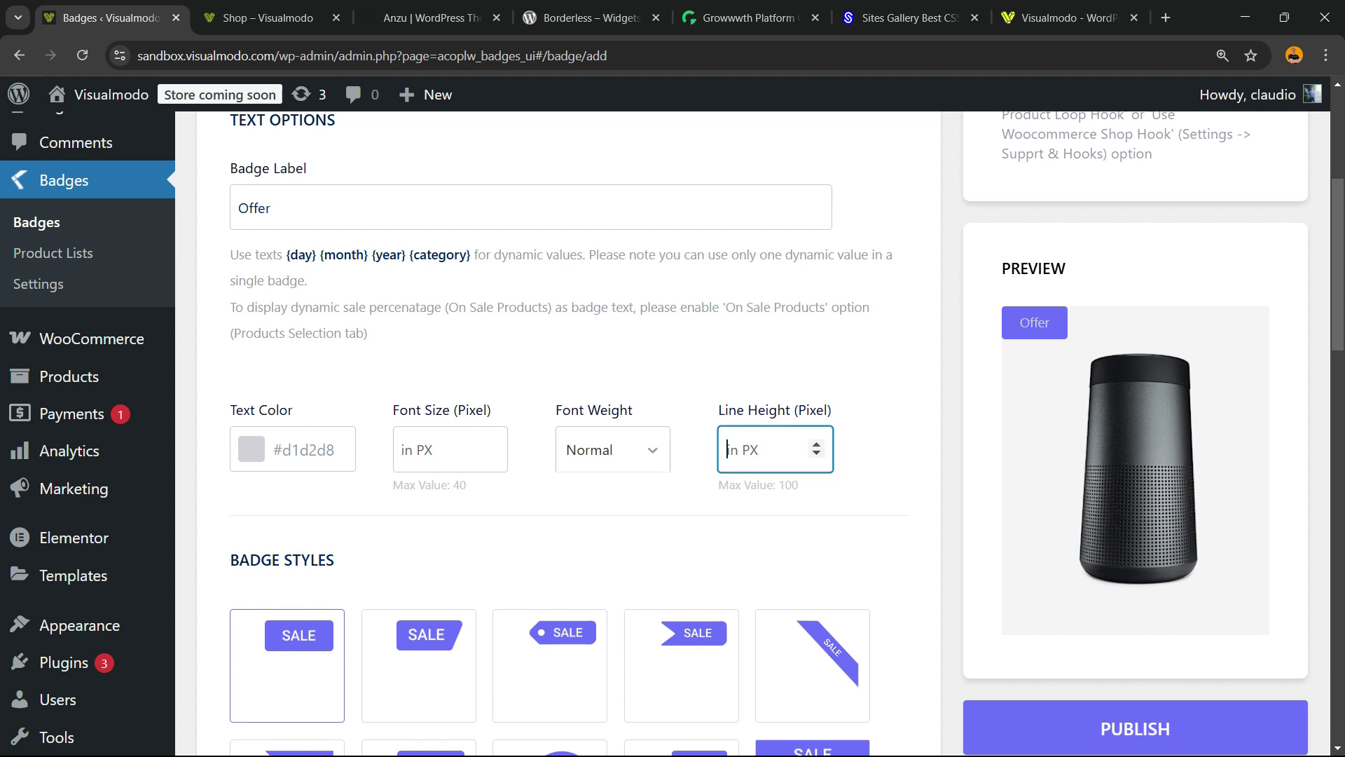
scroll(775, 449, "down", 2)
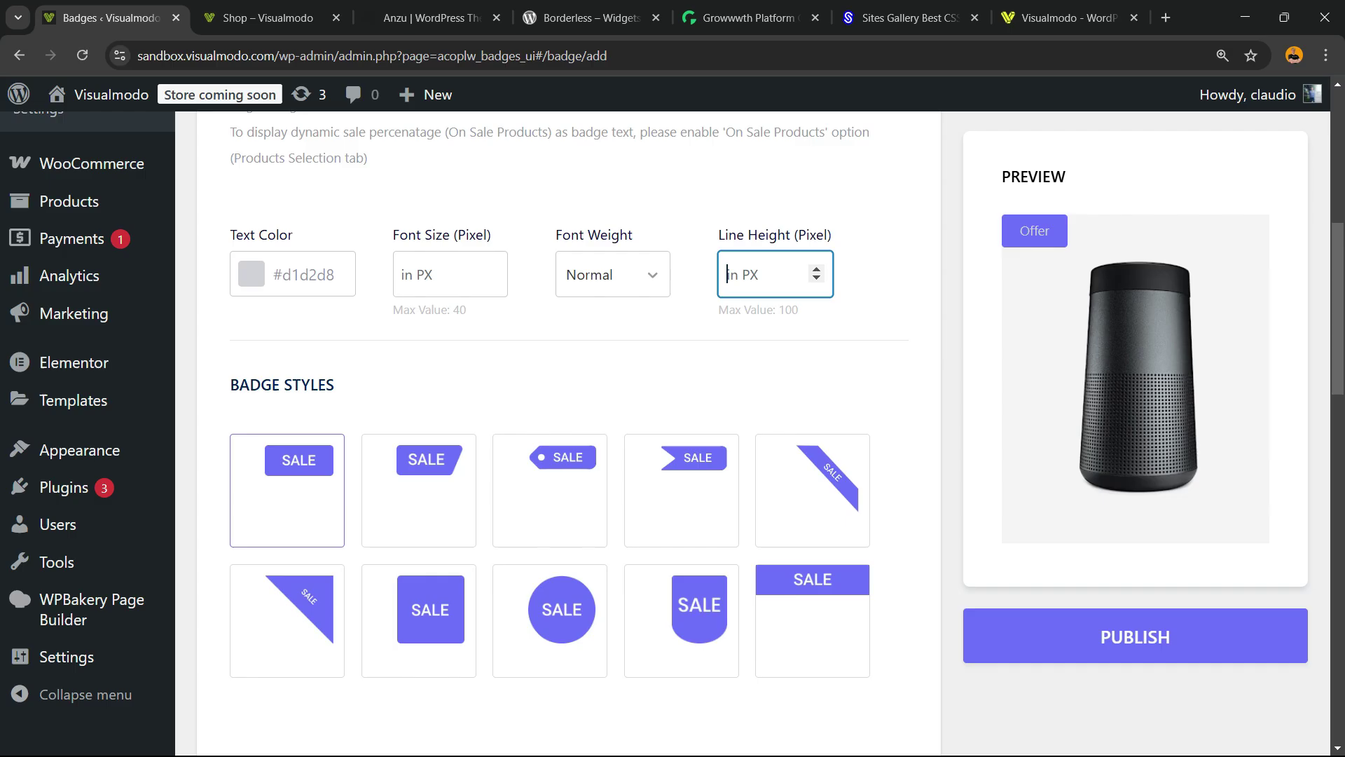
scroll(419, 452, "down", 2)
- Try several badge shapes and settle on the circle style
left_click(419, 442)
left_click(561, 442)
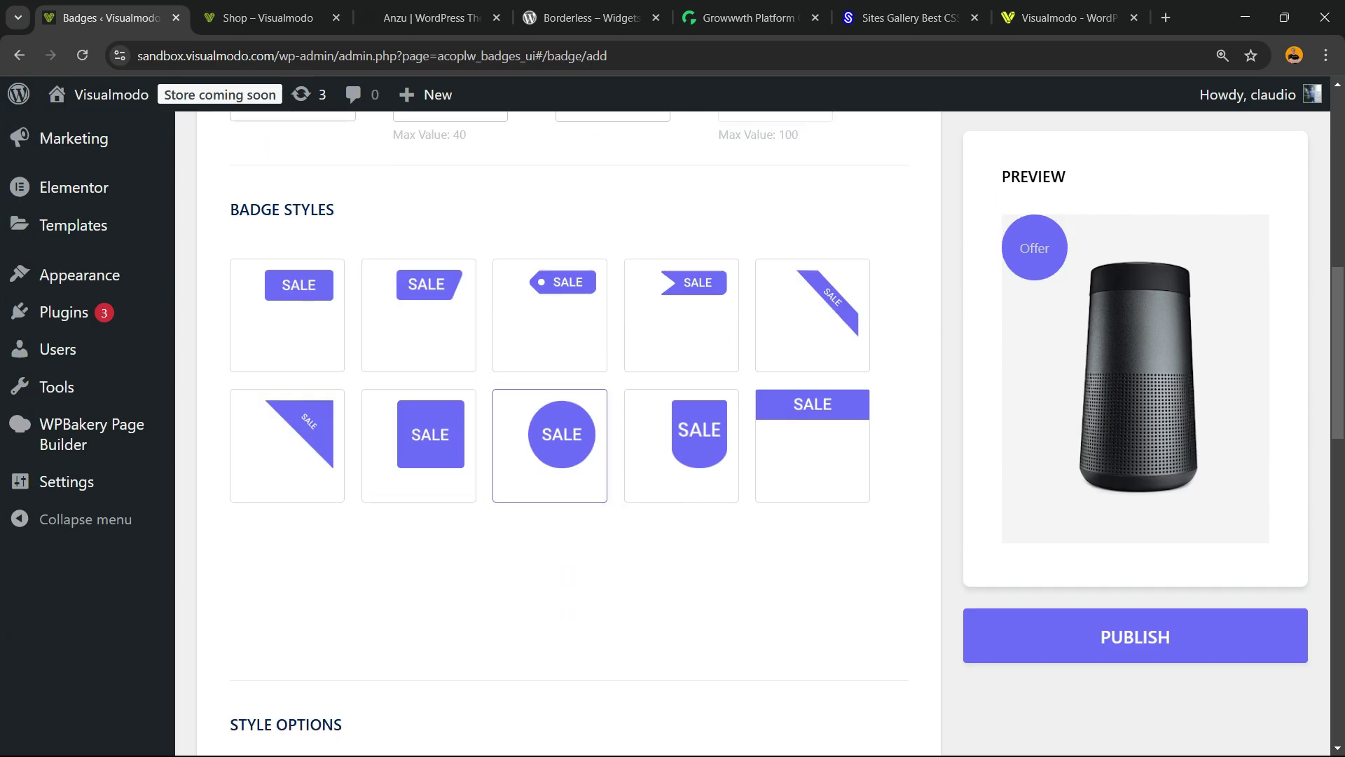
left_click(681, 442)
left_click(813, 315)
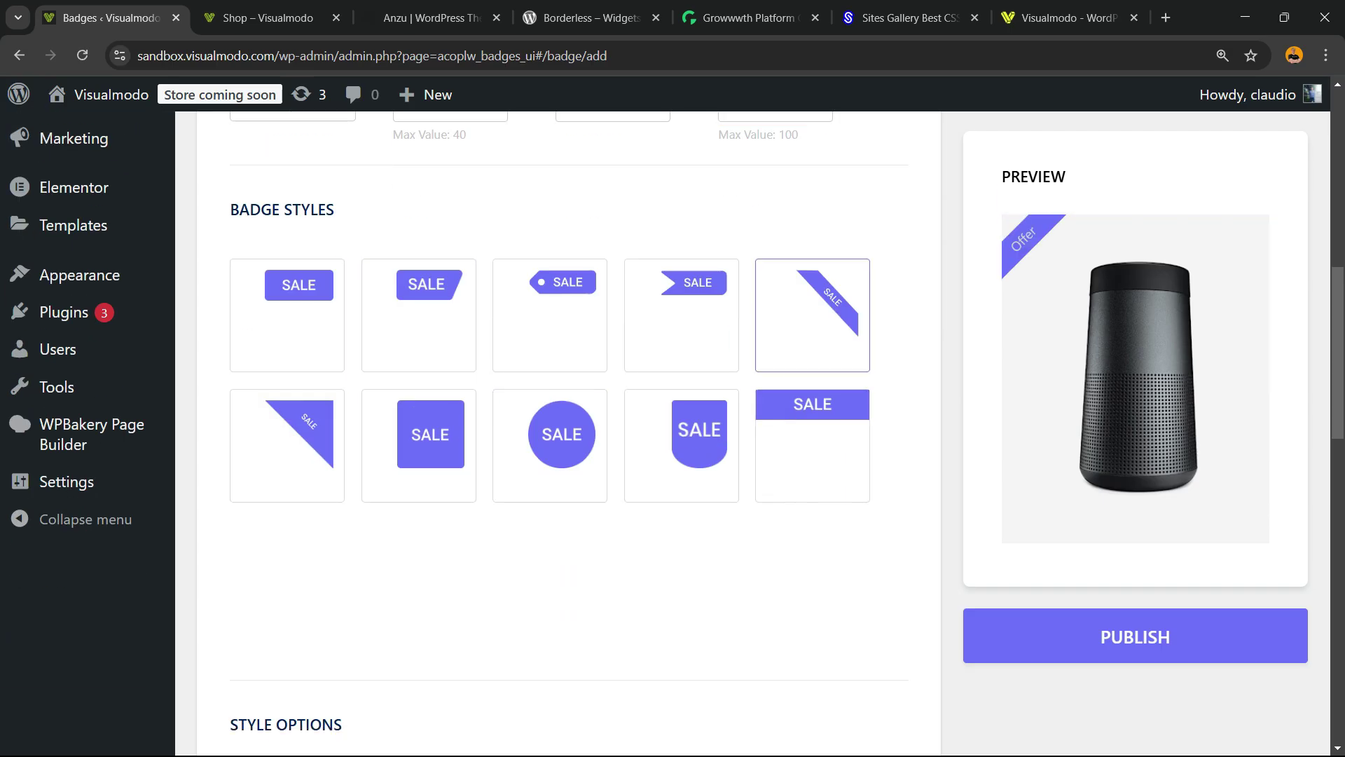
left_click(682, 316)
left_click(550, 315)
left_click(562, 442)
scroll(568, 421, "down", 2)
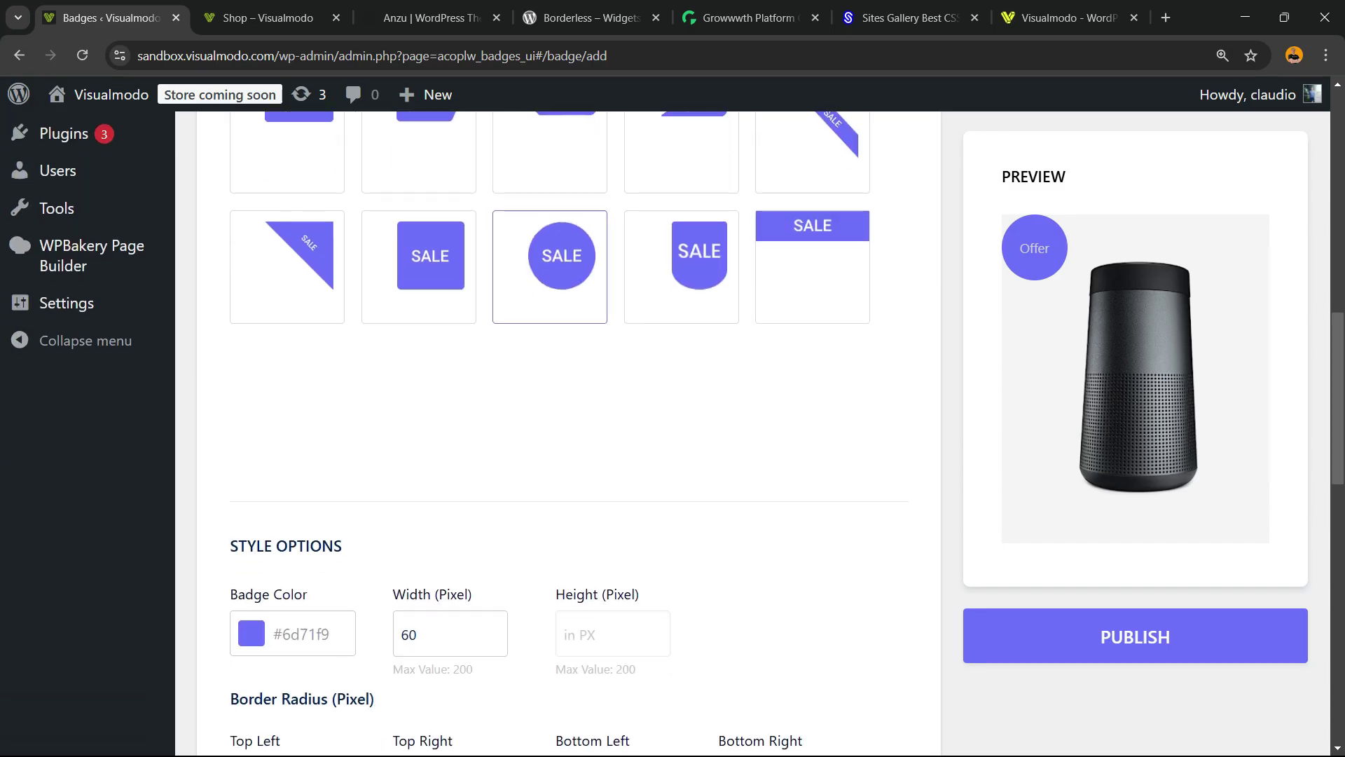
scroll(568, 420, "down", 2)
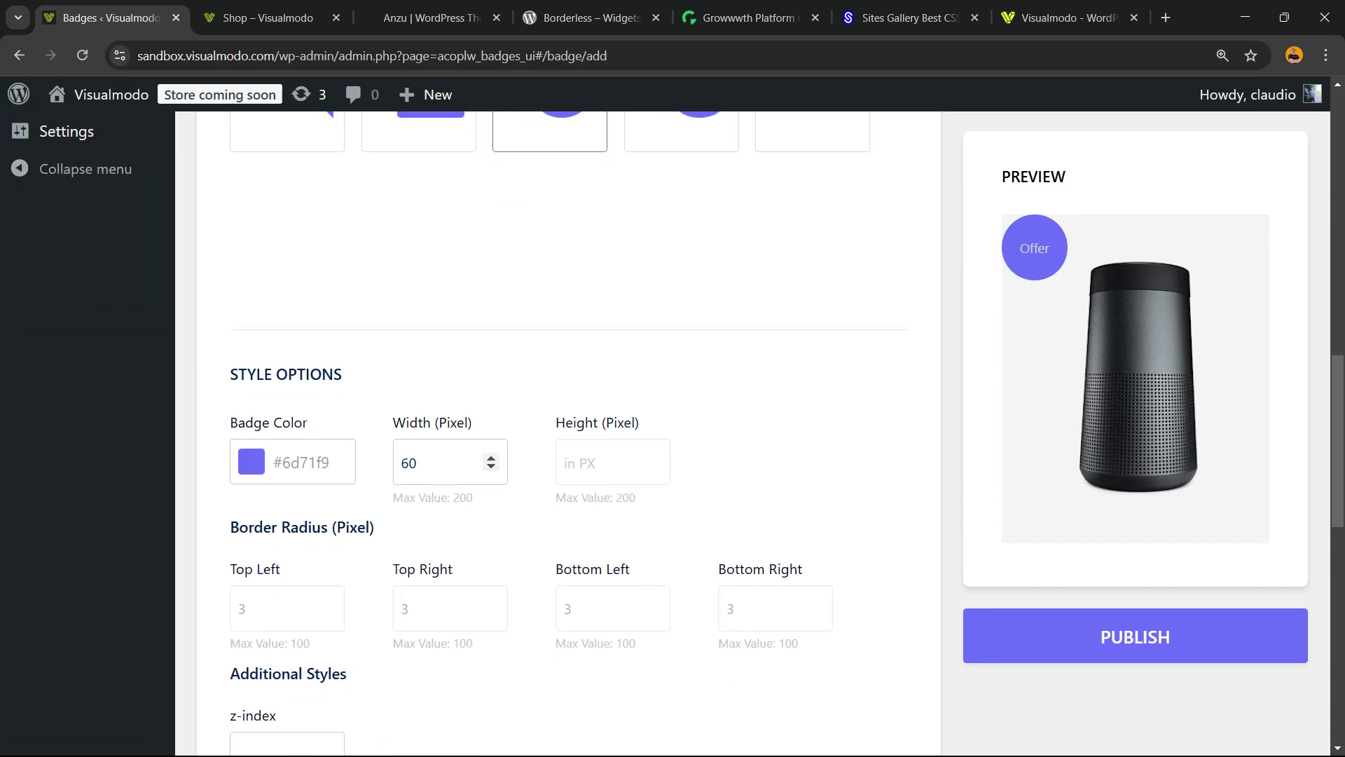
scroll(490, 463, "down", 2)
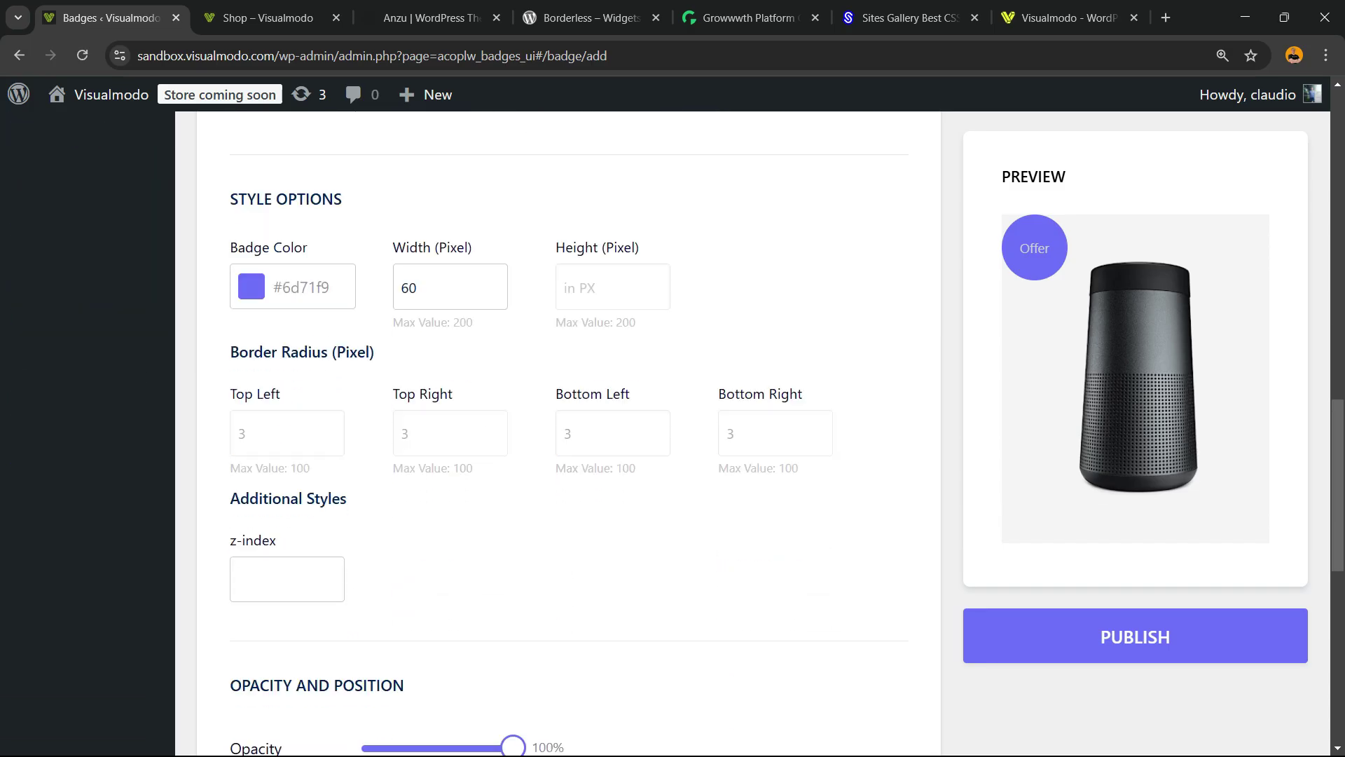
scroll(568, 420, "down", 2)
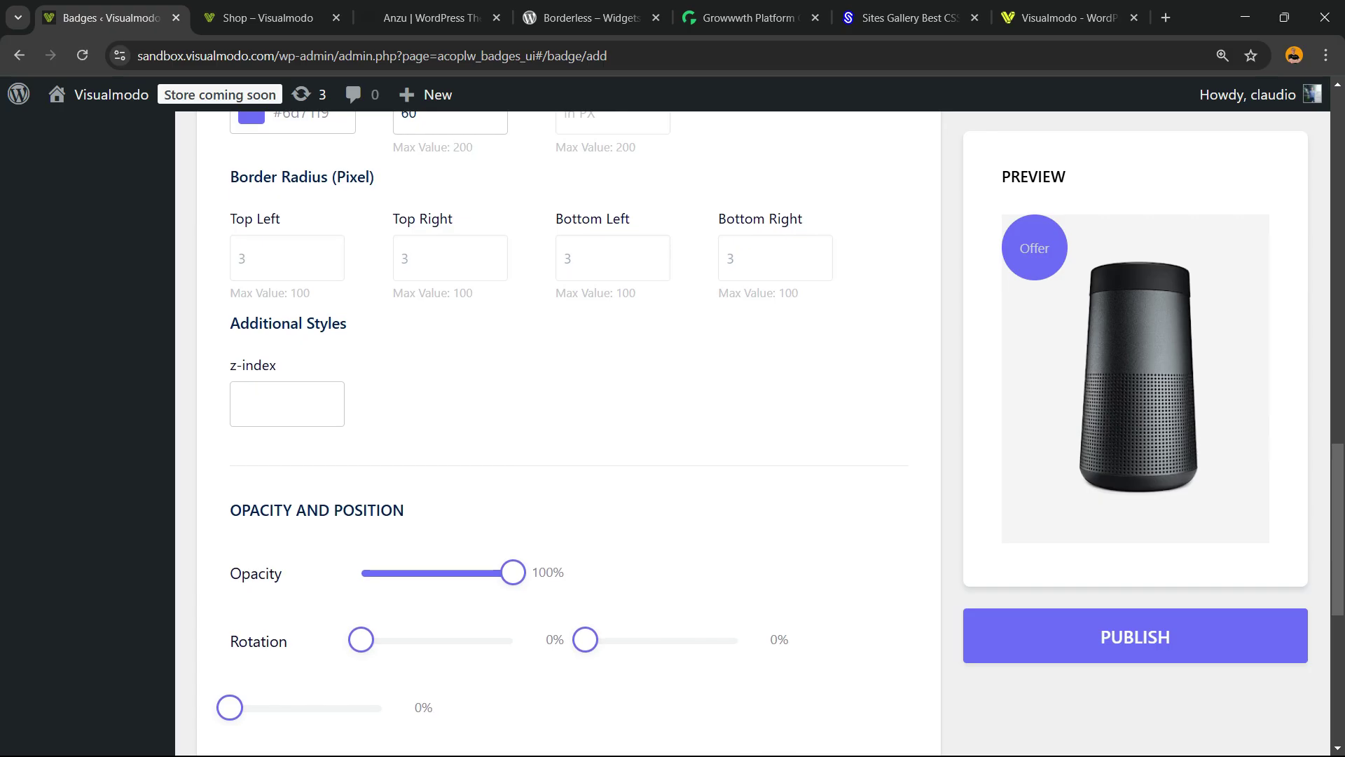
scroll(567, 420, "down", 2)
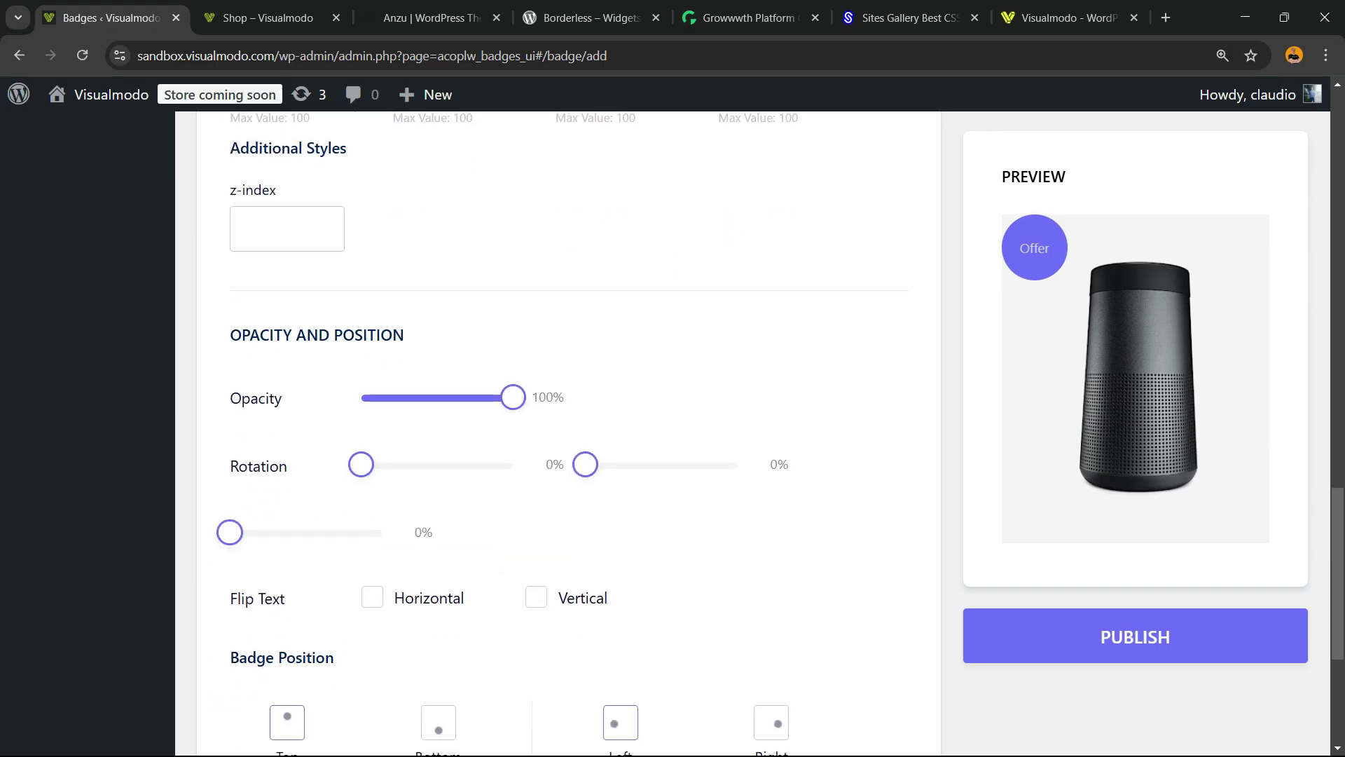
scroll(568, 422, "down", 2)
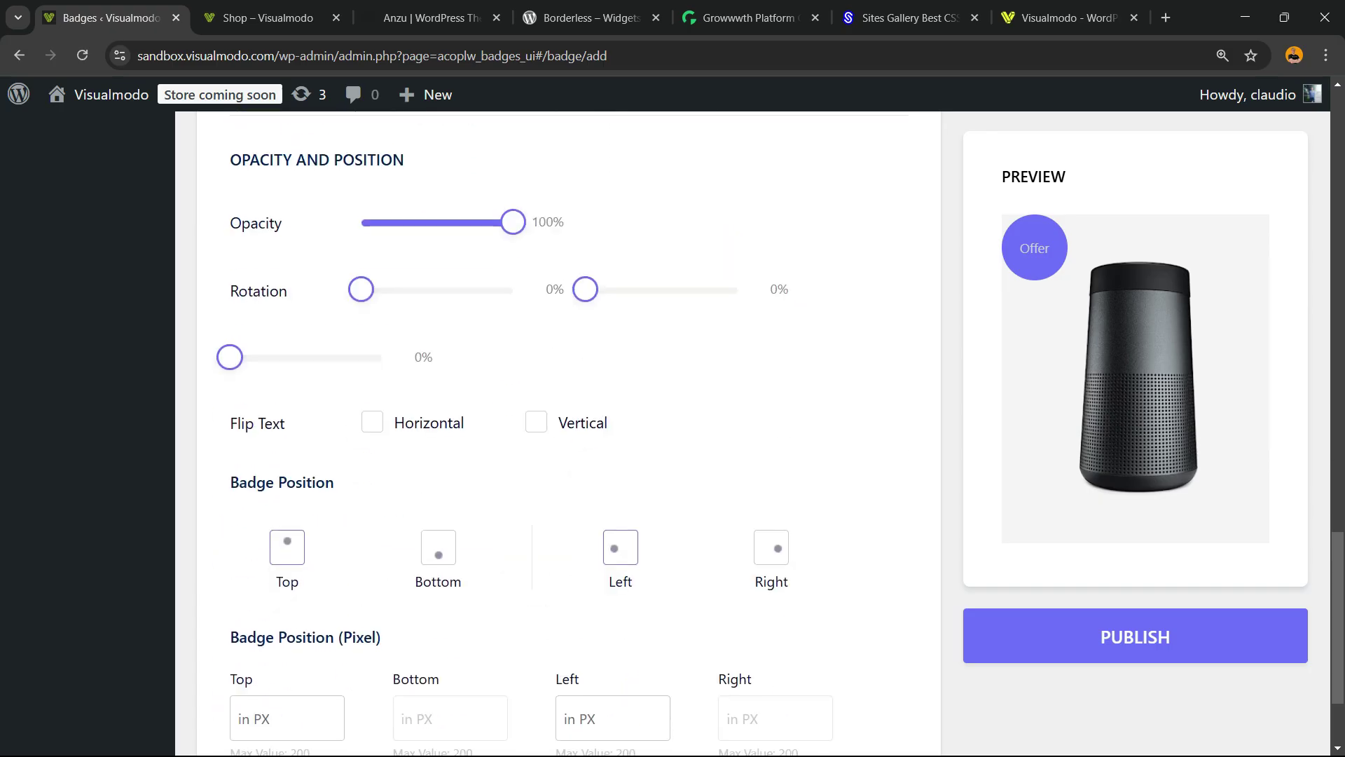
scroll(568, 421, "down", 2)
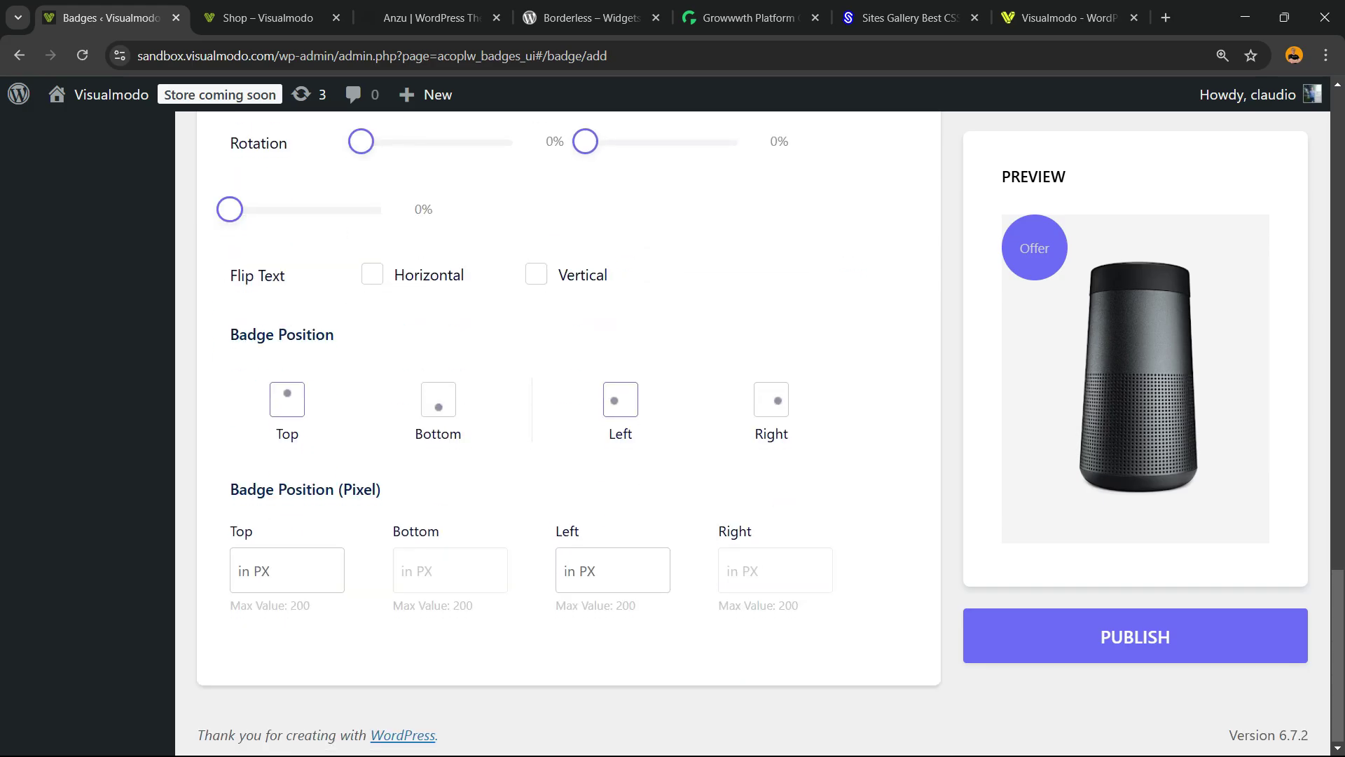
- Try bottom and right positions, then place the badge at top-left
left_click(439, 399)
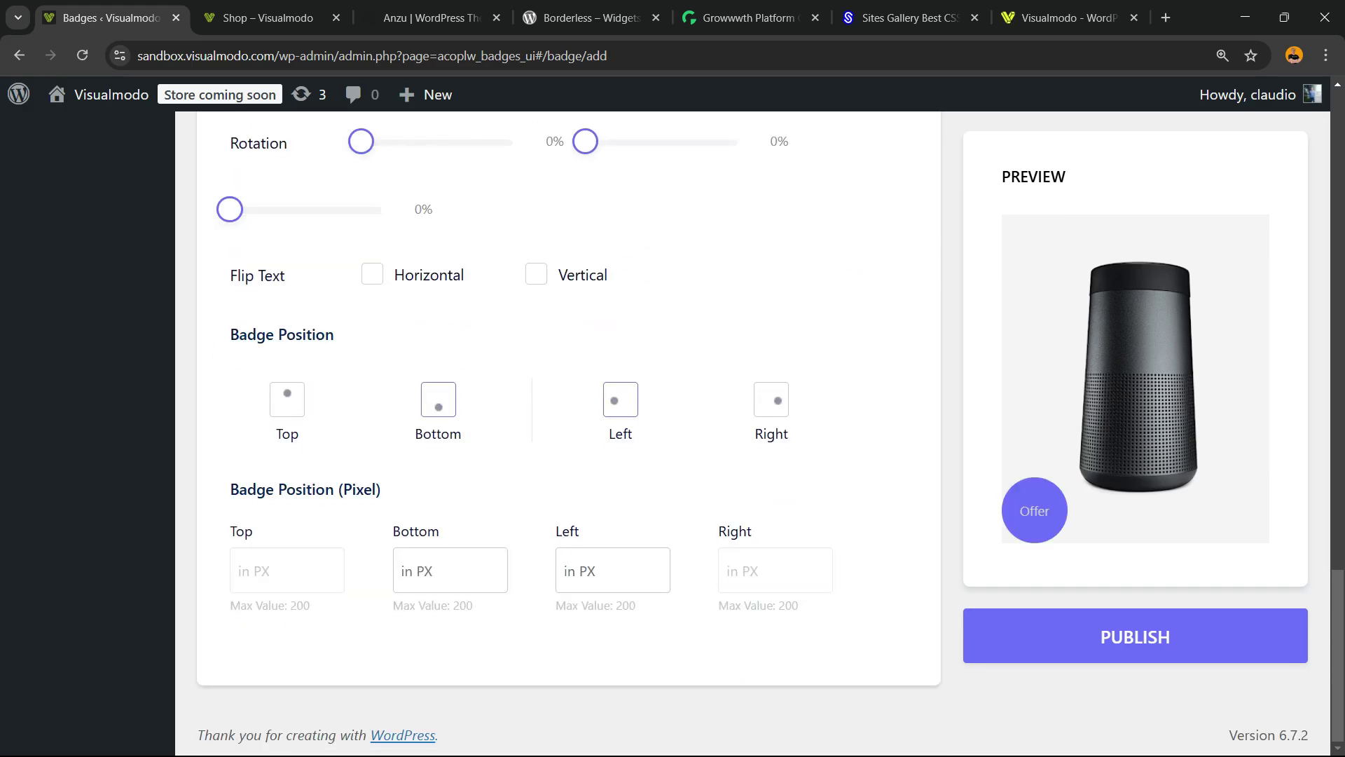
left_click(771, 401)
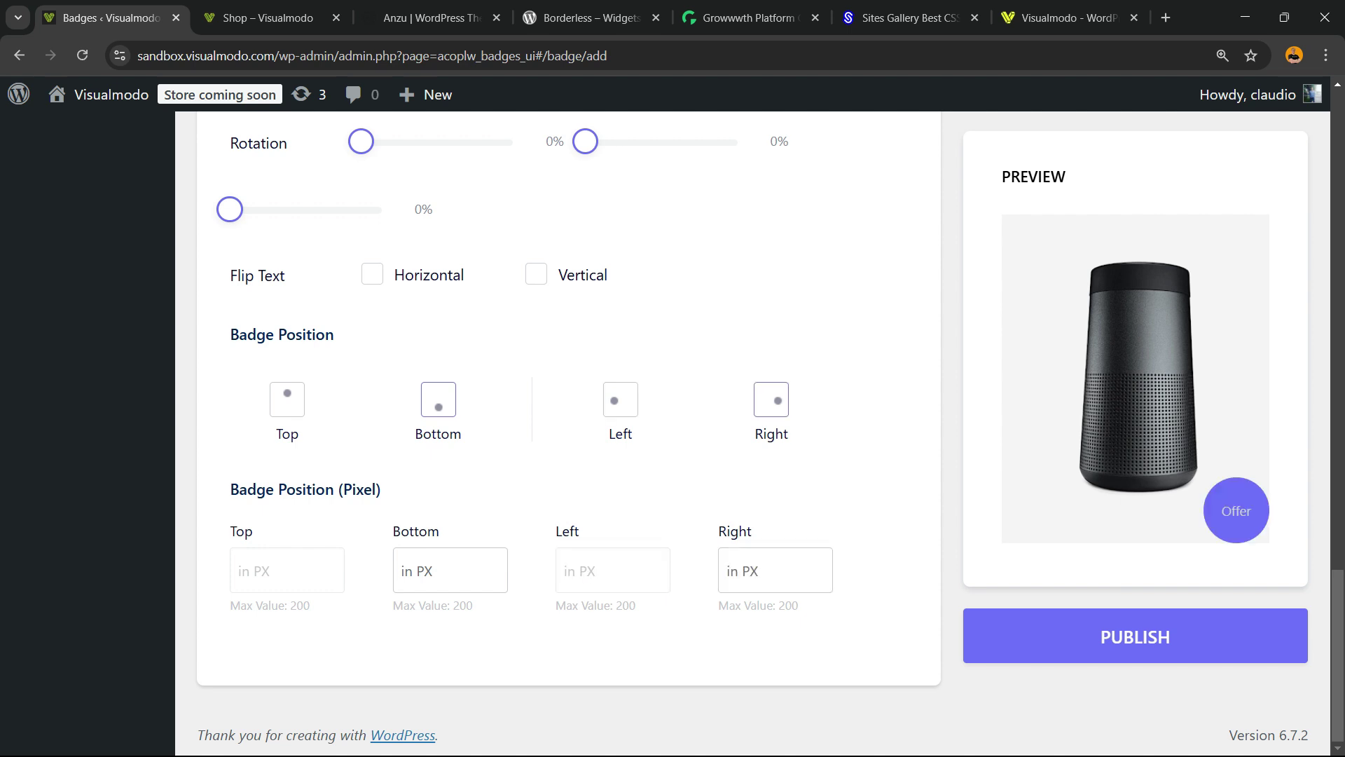
left_click(288, 399)
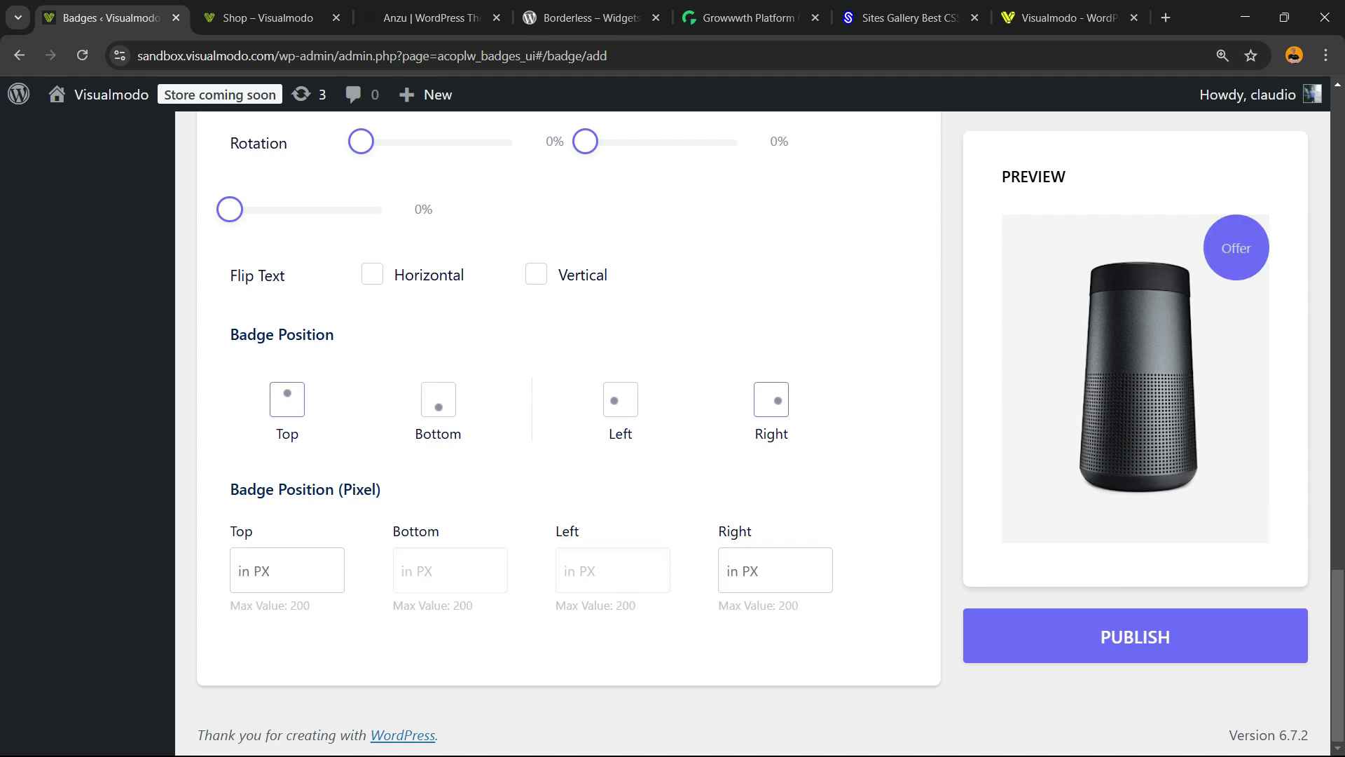
left_click(621, 400)
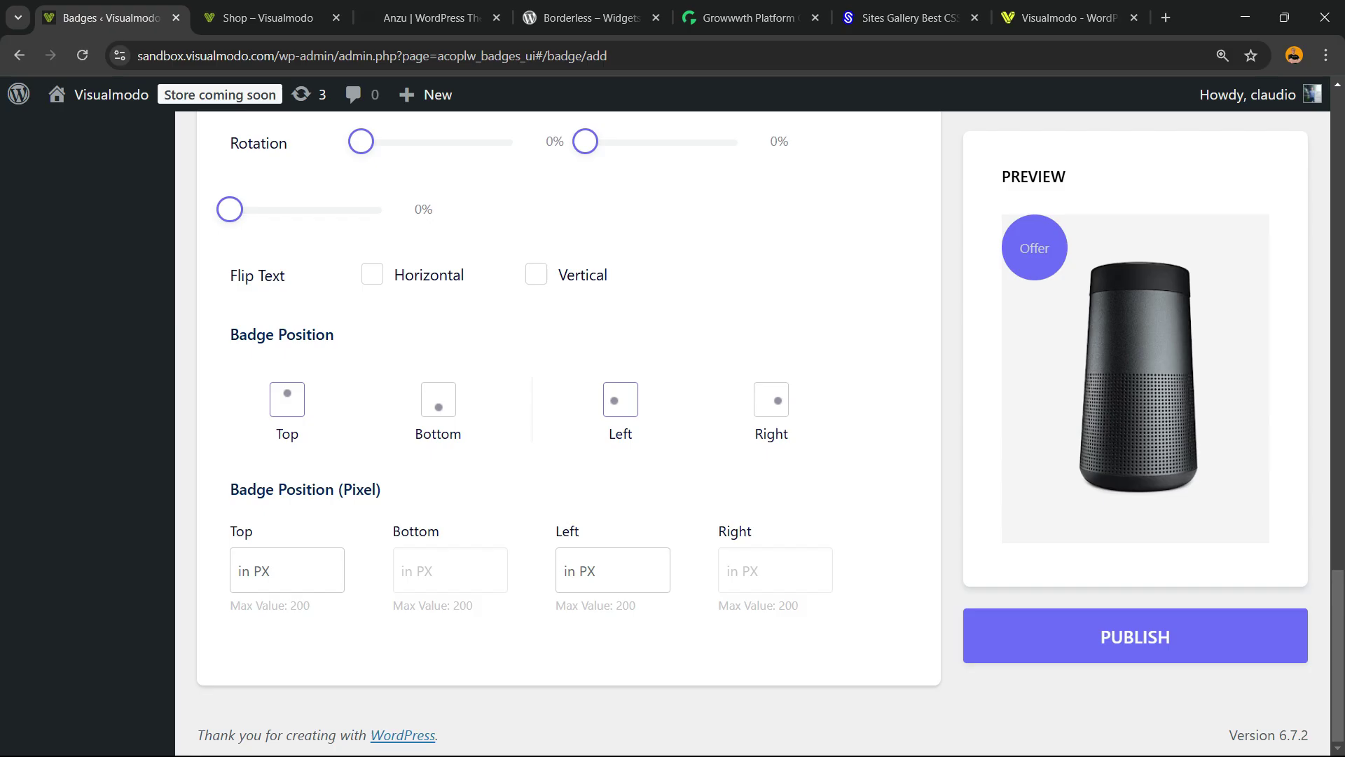
scroll(568, 422, "up", 3)
scroll(568, 421, "up", 5)
scroll(568, 420, "up", 5)
scroll(568, 421, "up", 5)
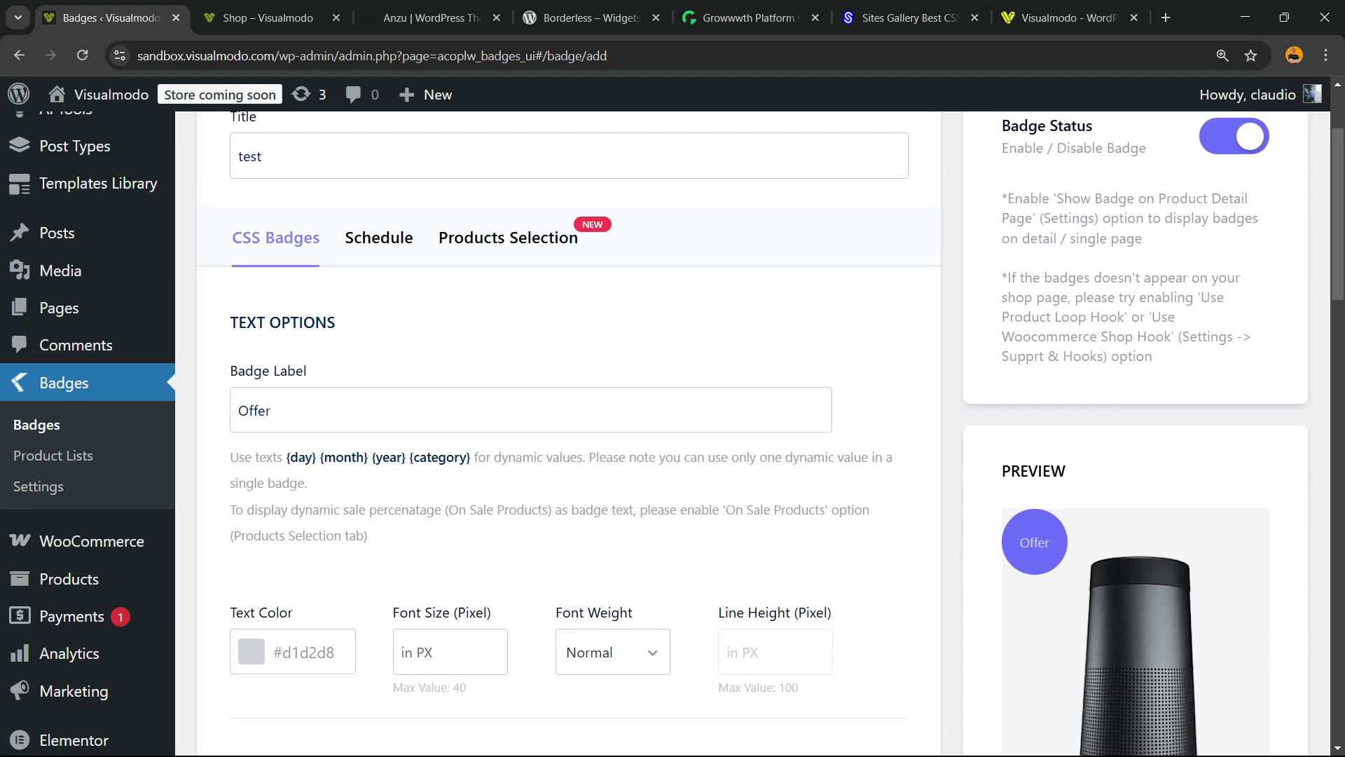
scroll(567, 420, "down", 4)
scroll(567, 420, "down", 1)
- Publish the 'test' Offer badge, check it on the shop page, and return to the editor
left_click(1135, 636)
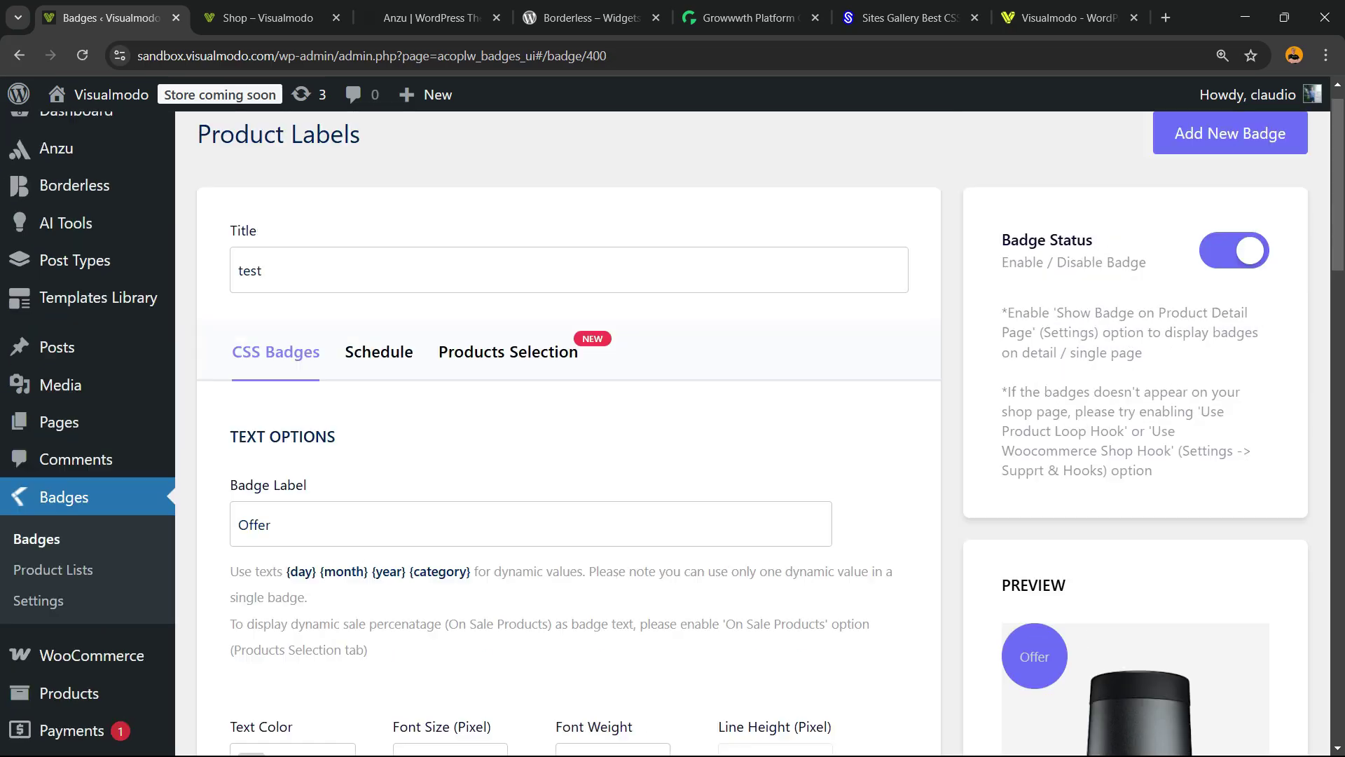
scroll(673, 420, "up", 1)
left_click(269, 17)
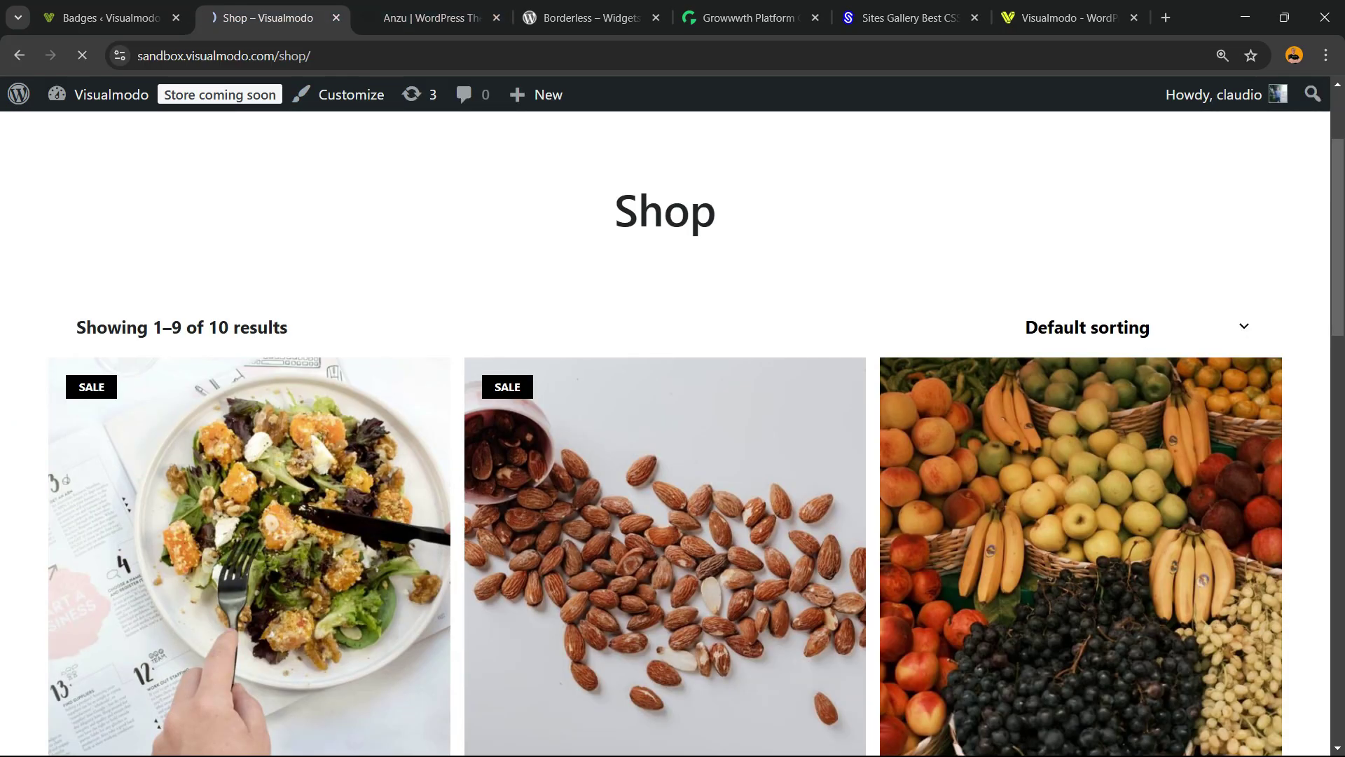
scroll(831, 389, "down", 5)
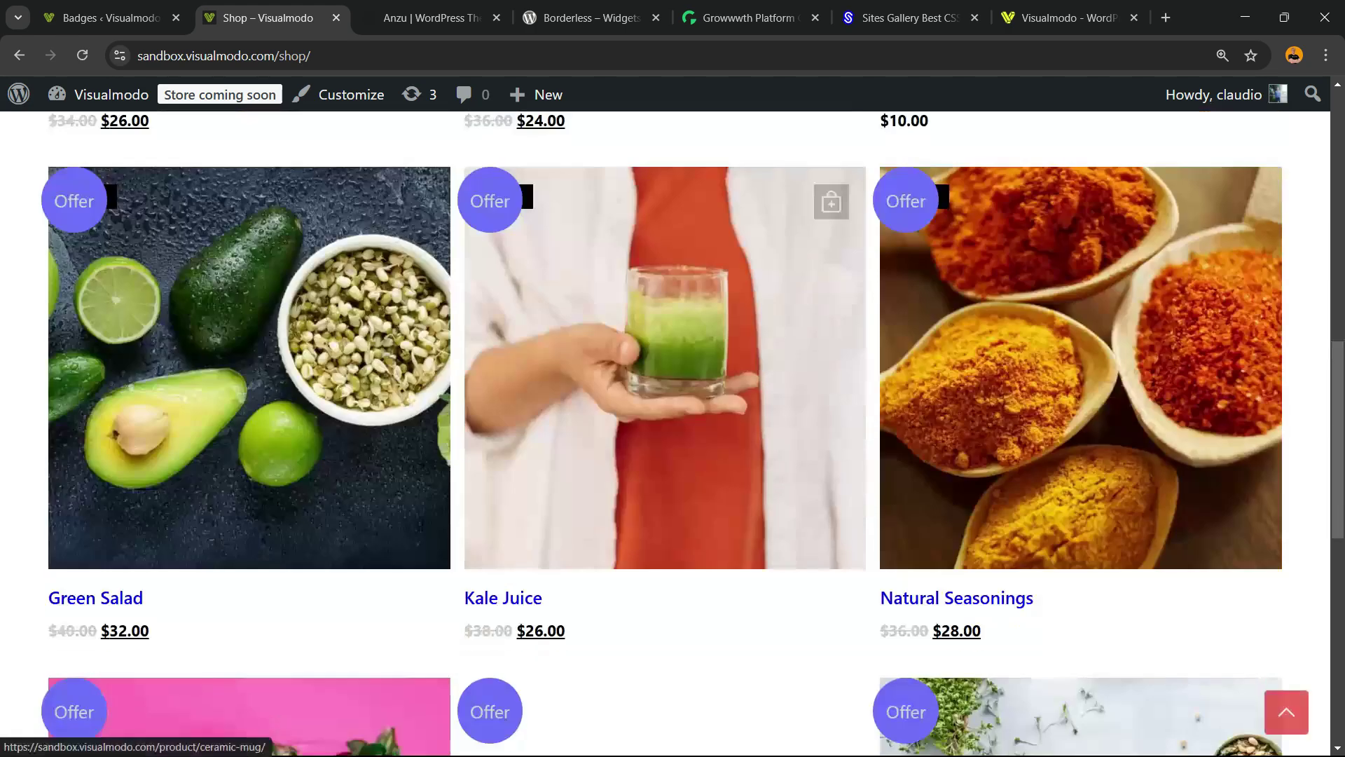
scroll(672, 434, "down", 1)
scroll(673, 434, "up", 3)
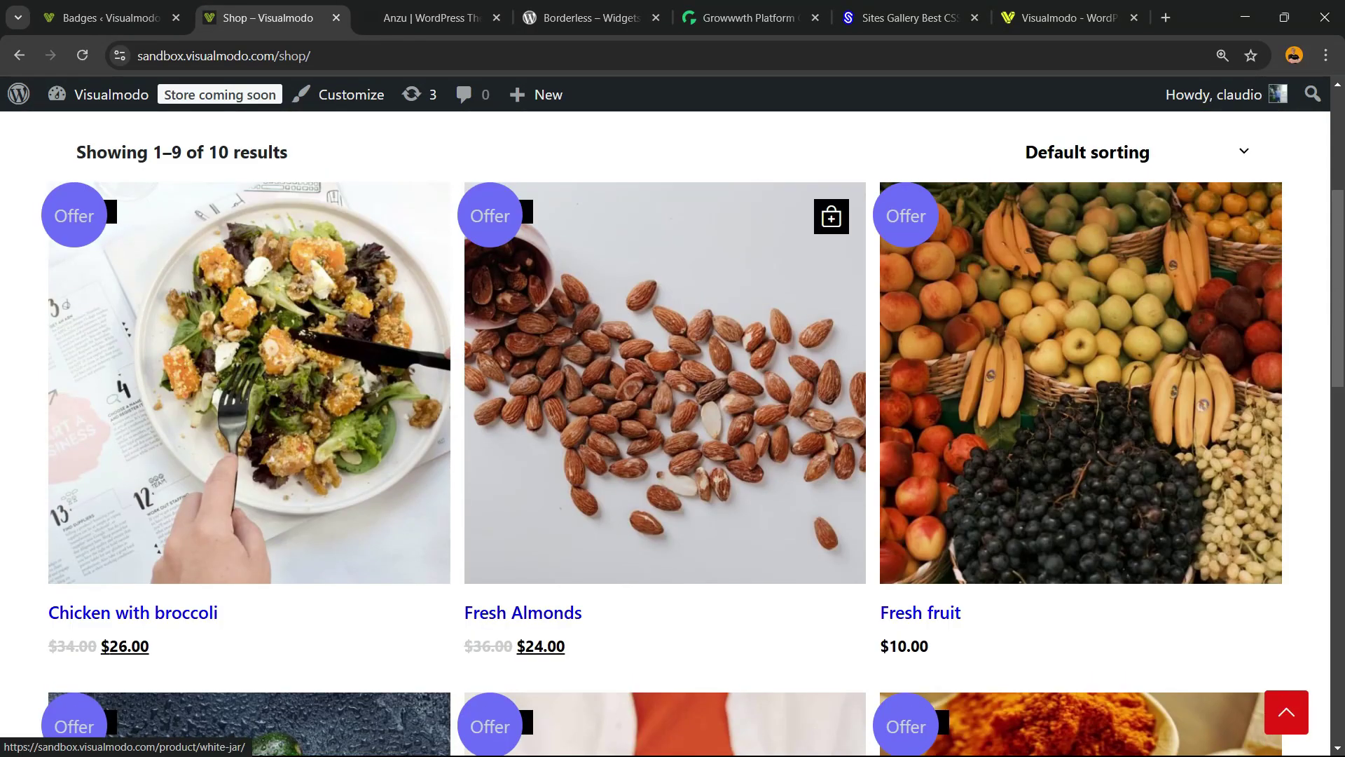
scroll(673, 434, "up", 2)
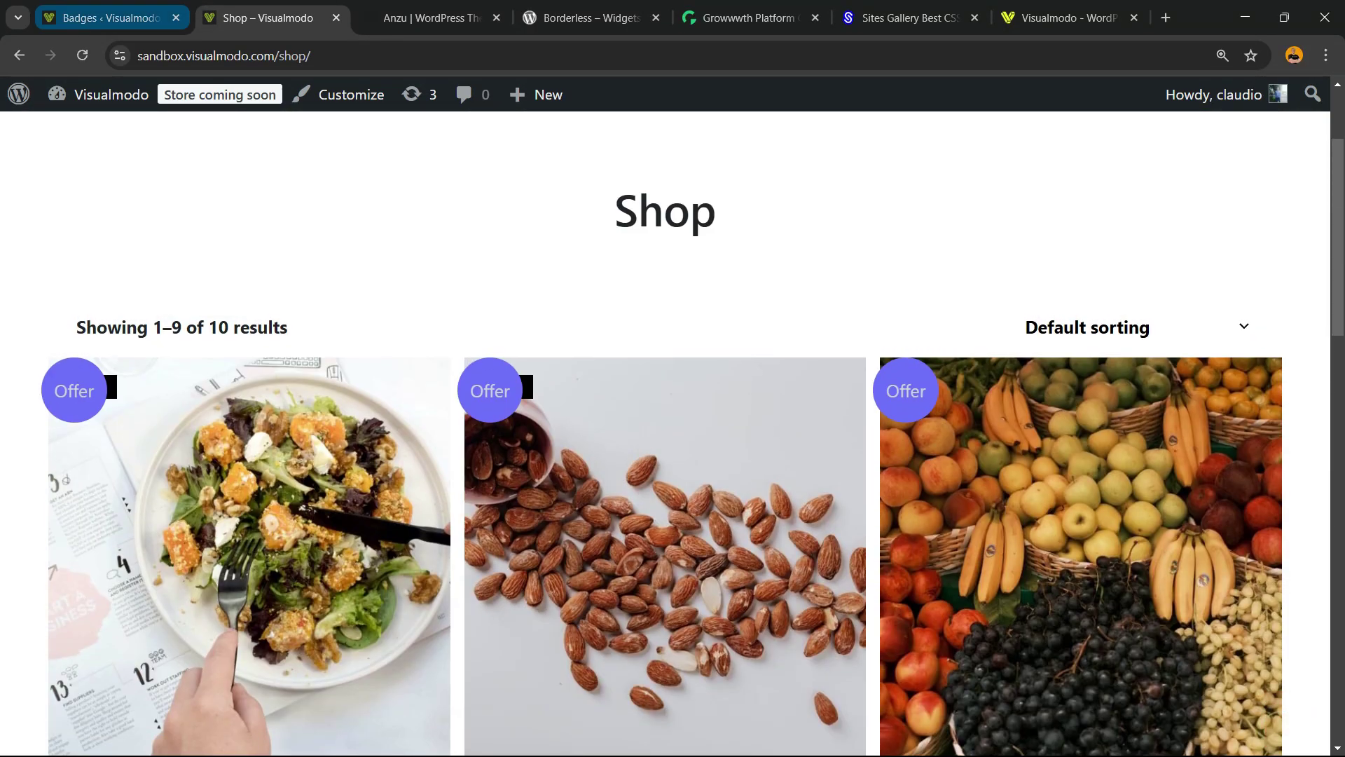
left_click(110, 18)
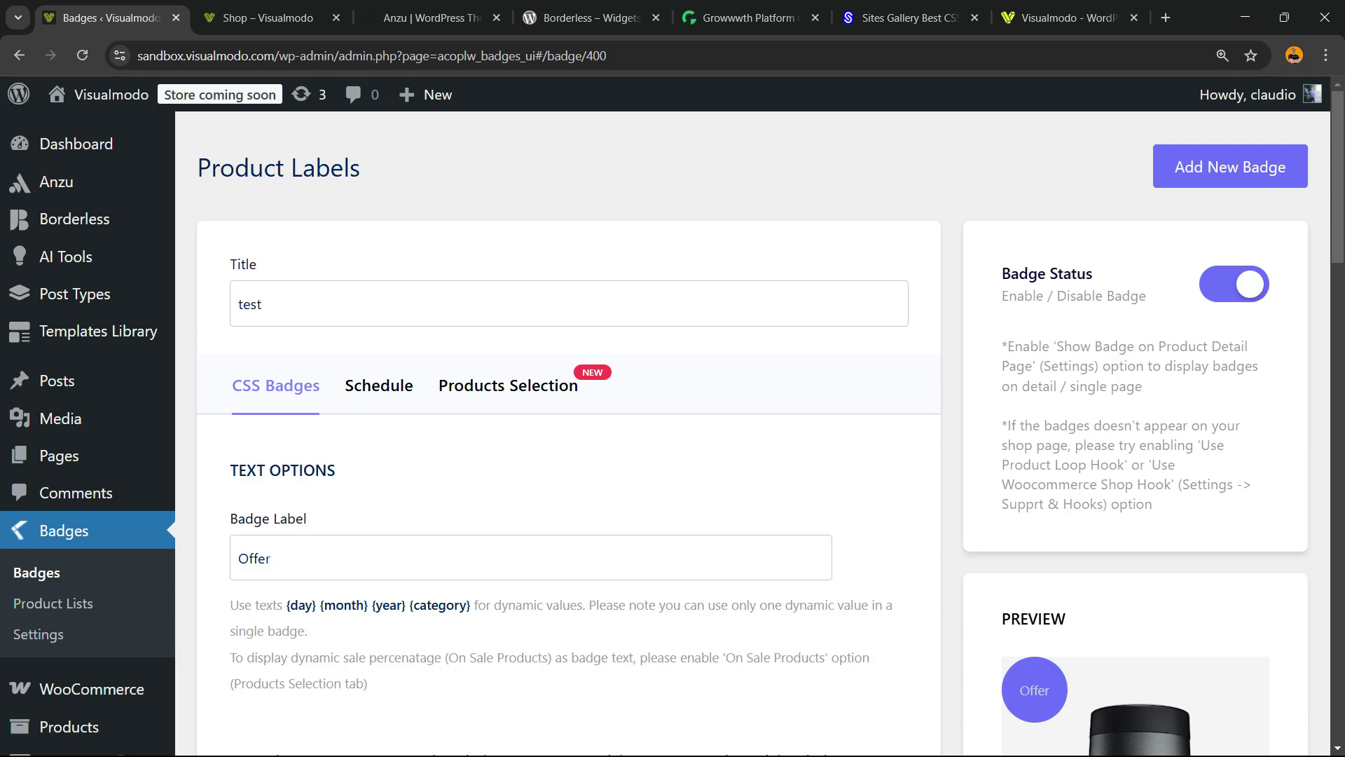
- Enable 'Use custom product filter' under Products Selection and add a filter group
left_click(508, 384)
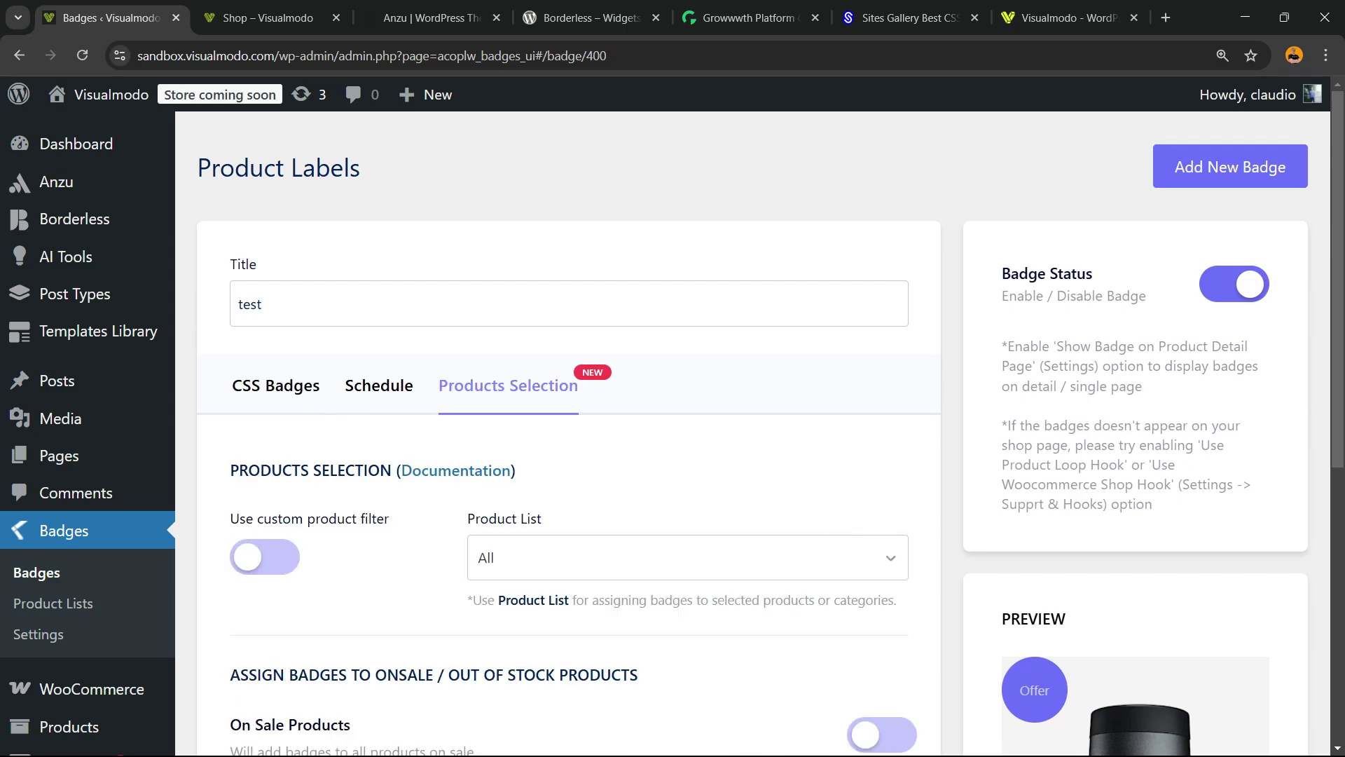
scroll(673, 420, "down", 2)
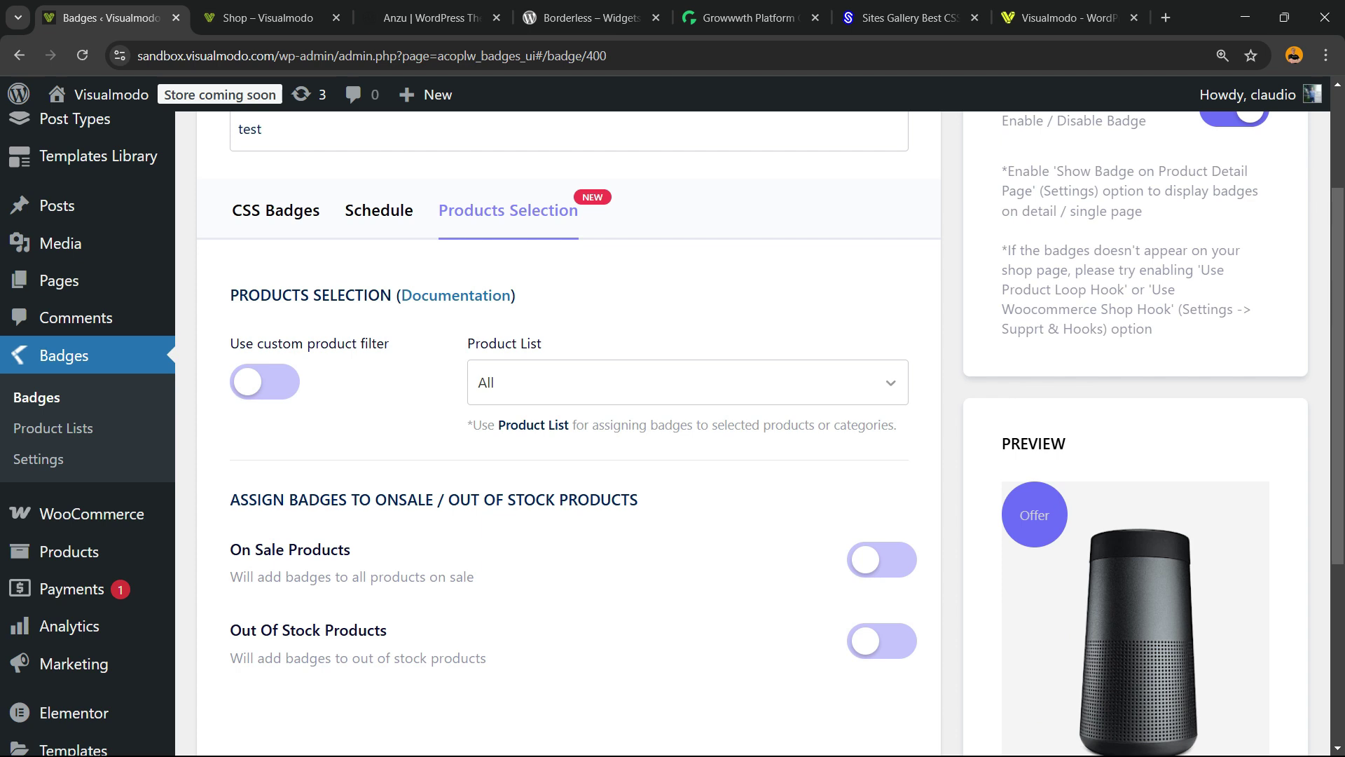
scroll(673, 420, "down", 2)
scroll(674, 421, "up", 2)
left_click(265, 381)
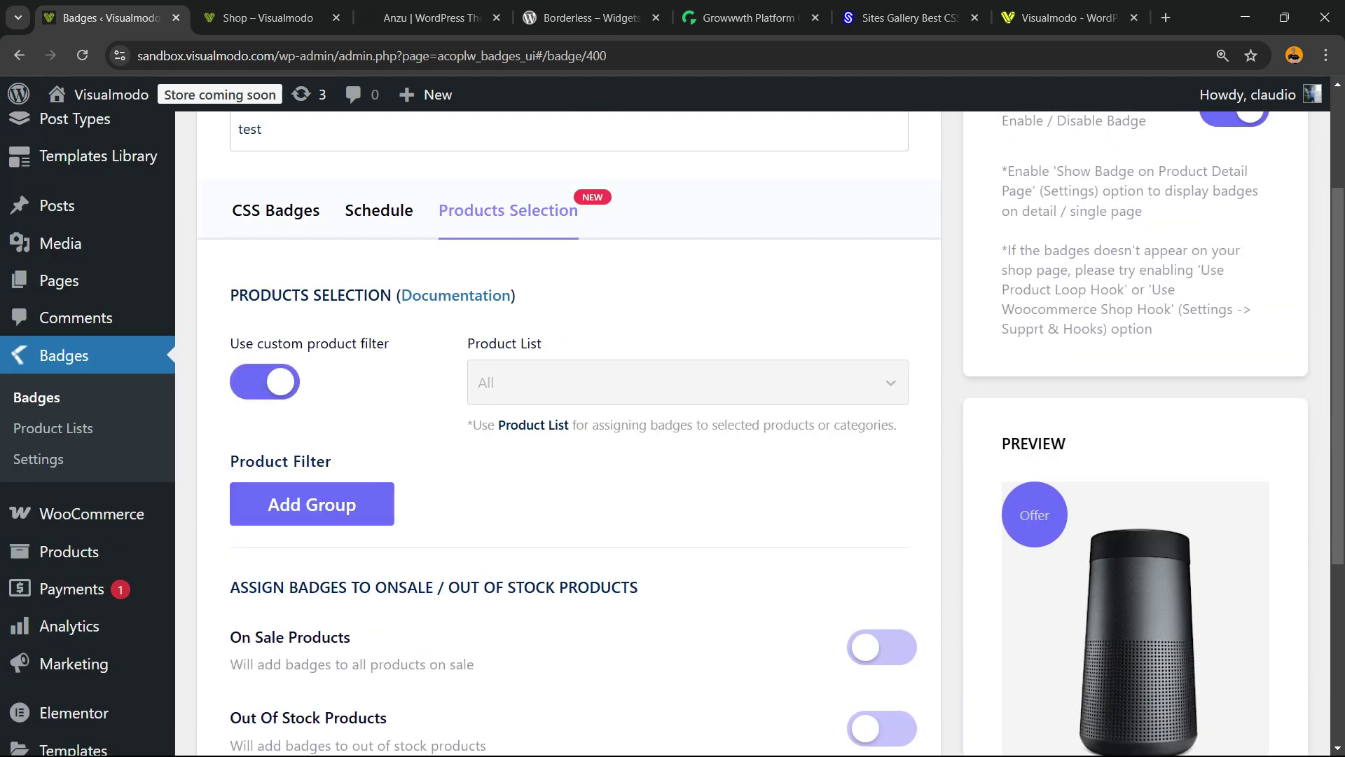
left_click(311, 504)
- Filter the badge by Category, review its Schedule tab, and open Badges > Settings
left_click(291, 505)
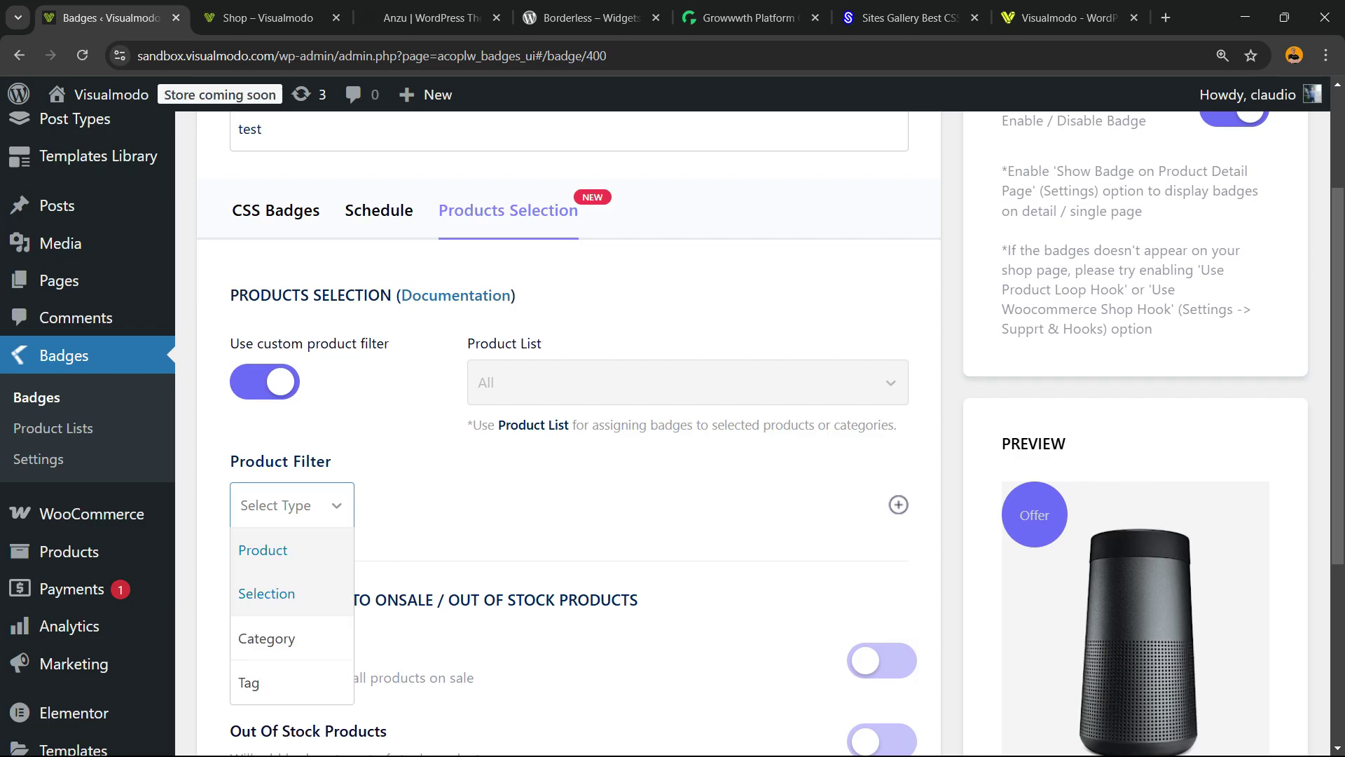
left_click(266, 639)
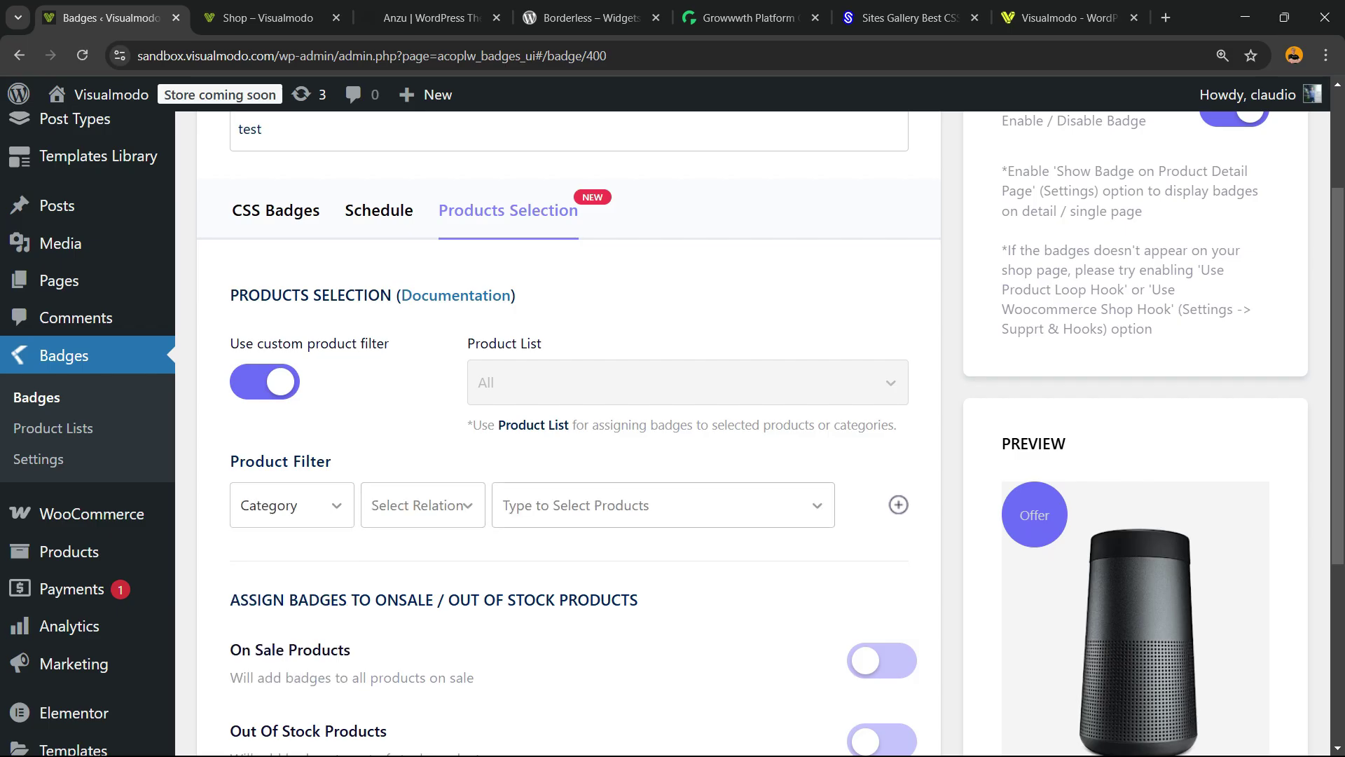
left_click(662, 505)
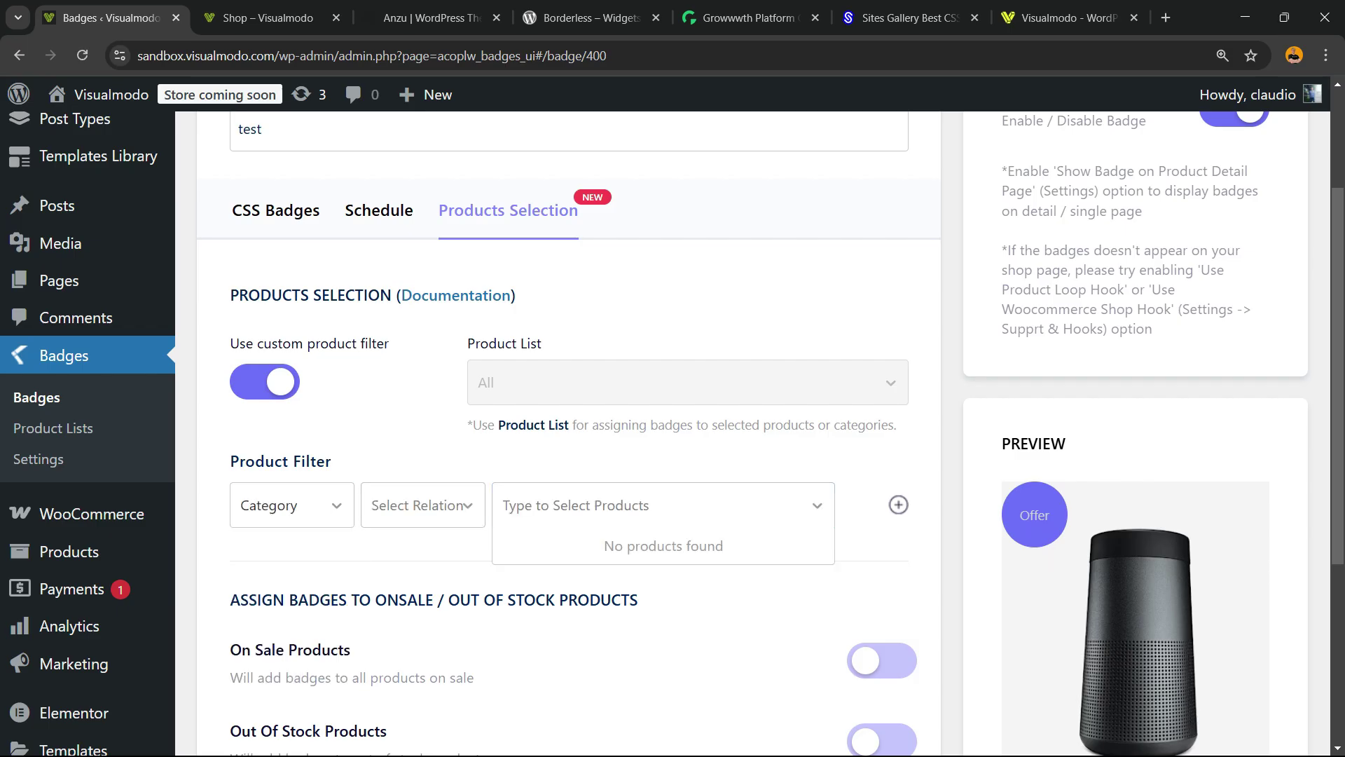
scroll(569, 421, "down", 2)
scroll(568, 421, "down", 1)
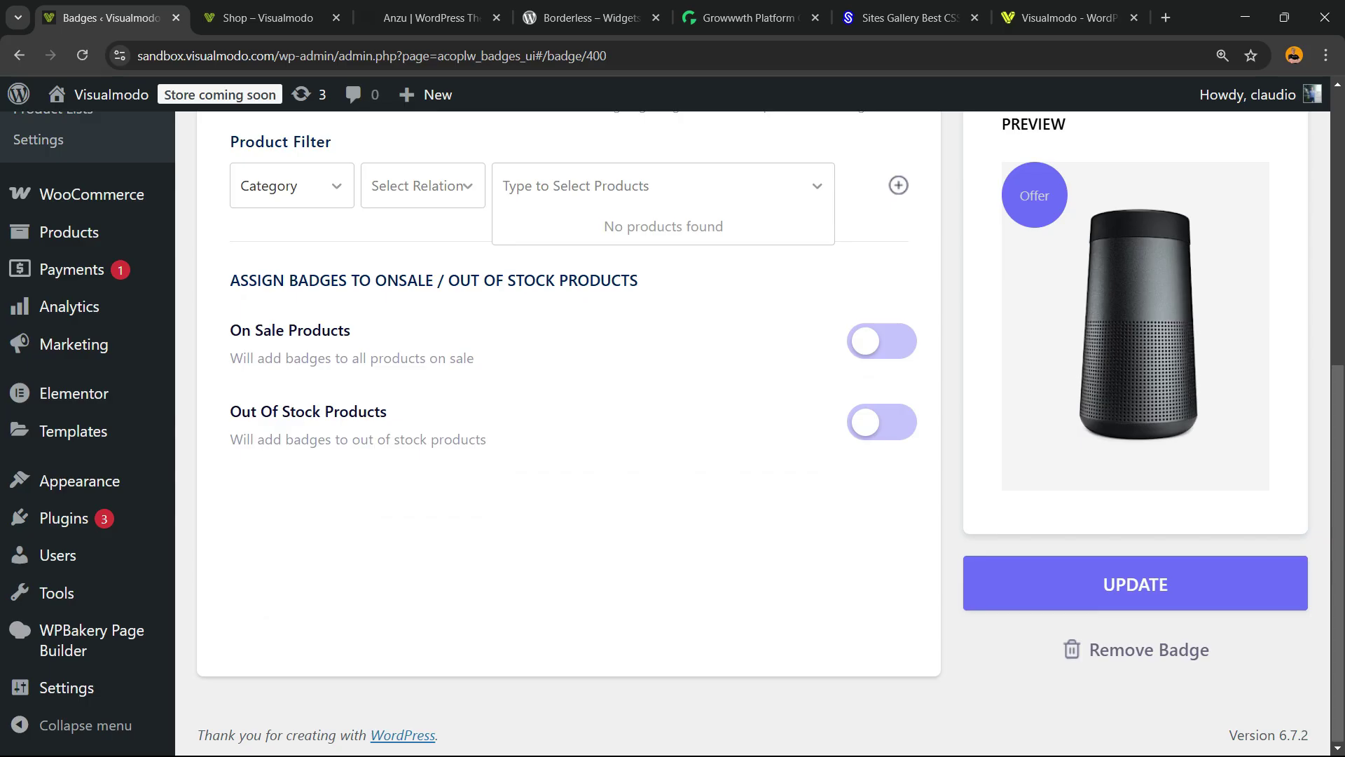
scroll(568, 421, "up", 2)
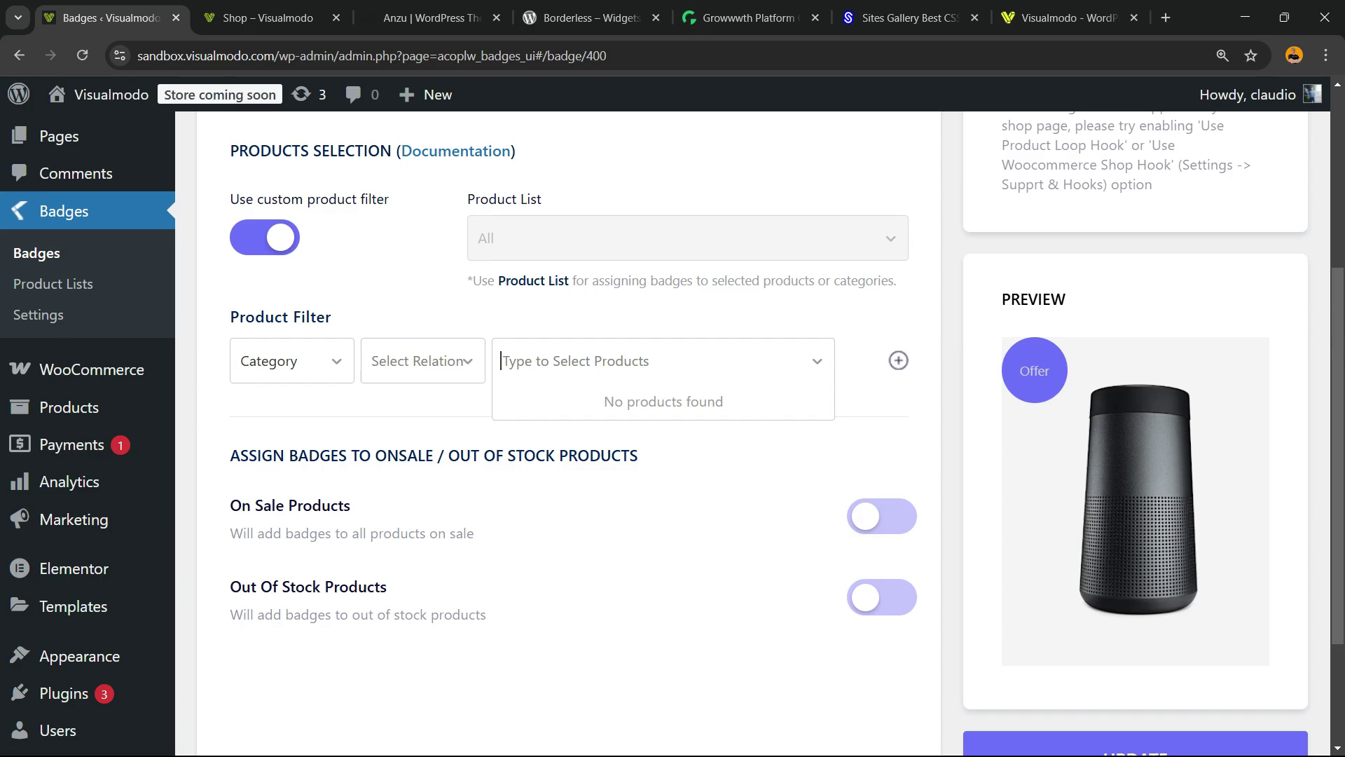
scroll(568, 421, "down", 2)
scroll(568, 421, "up", 5)
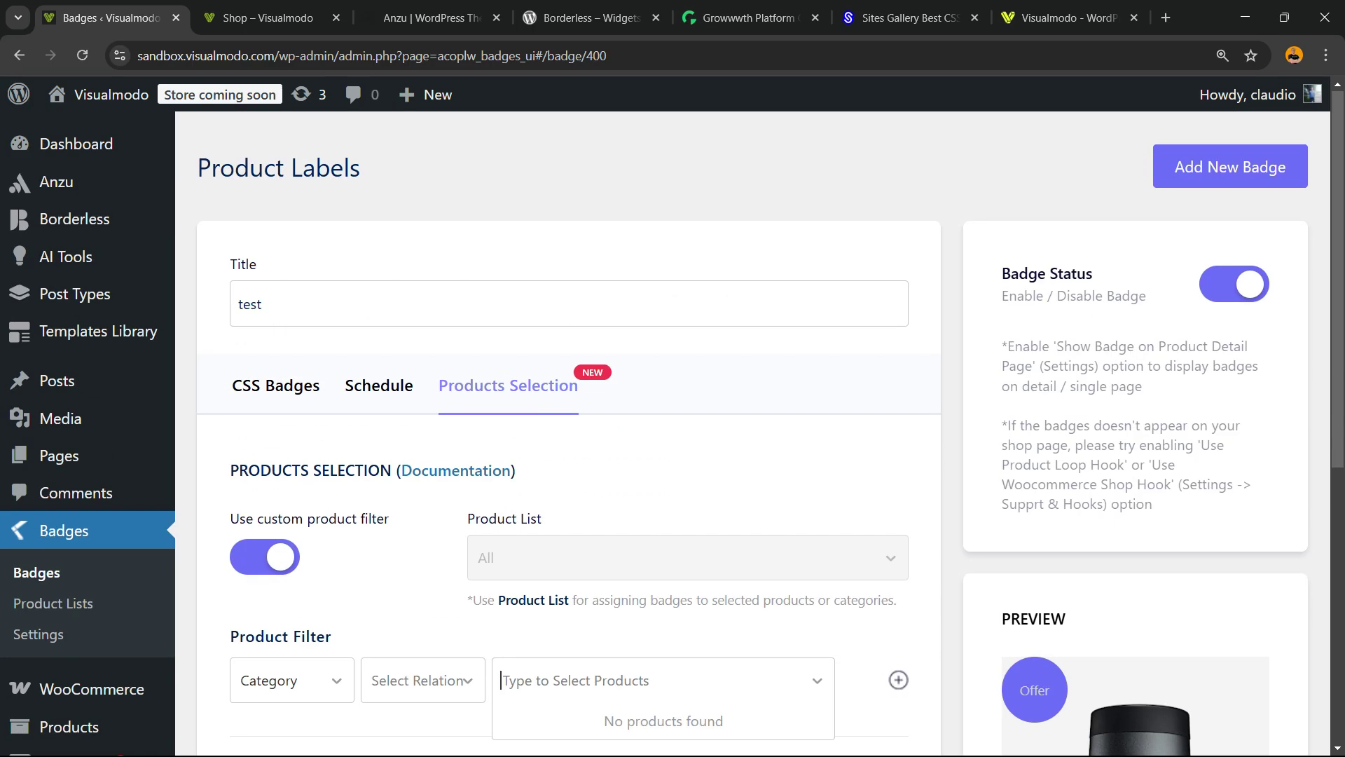
left_click(366, 385)
scroll(365, 385, "down", 2)
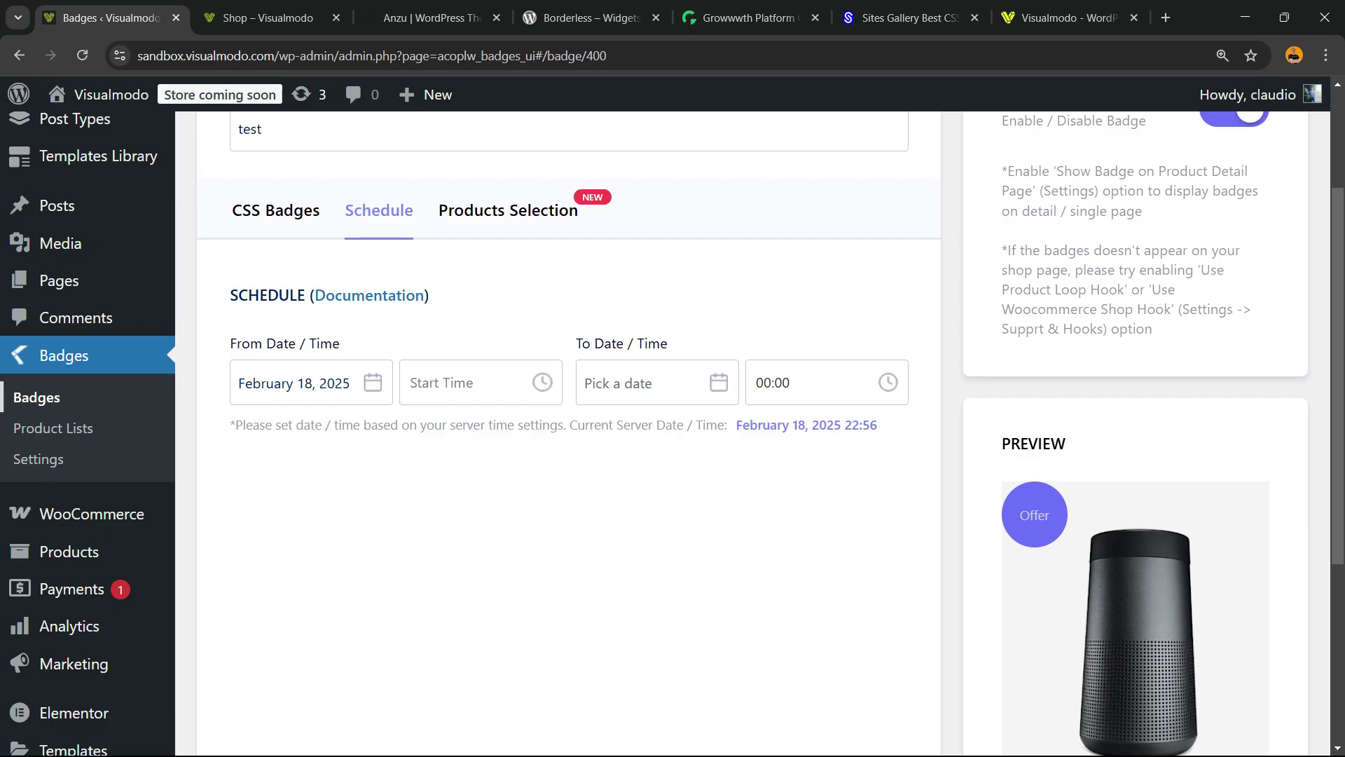
left_click(38, 460)
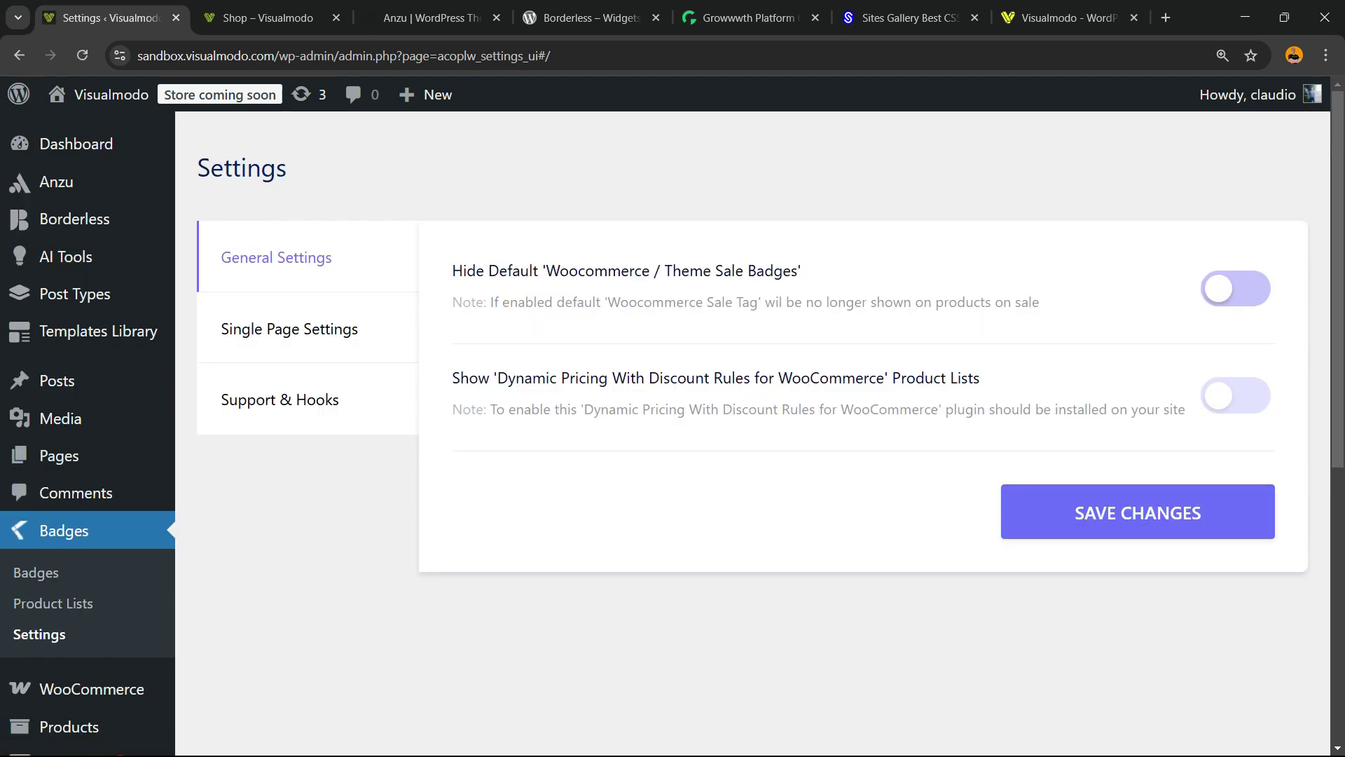
- Turn on 'Hide Default Woocommerce / Theme Sale Badges' and save the change
left_click(1237, 288)
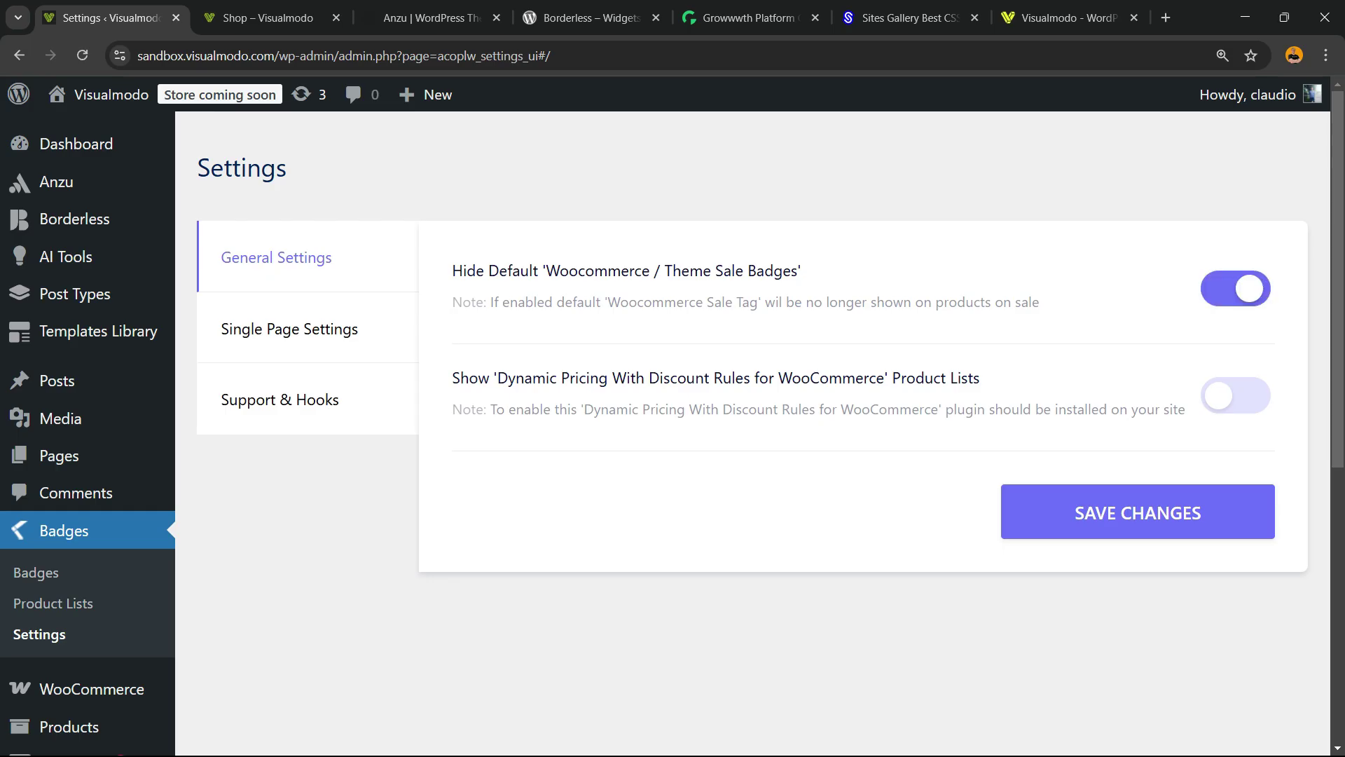
left_click(262, 19)
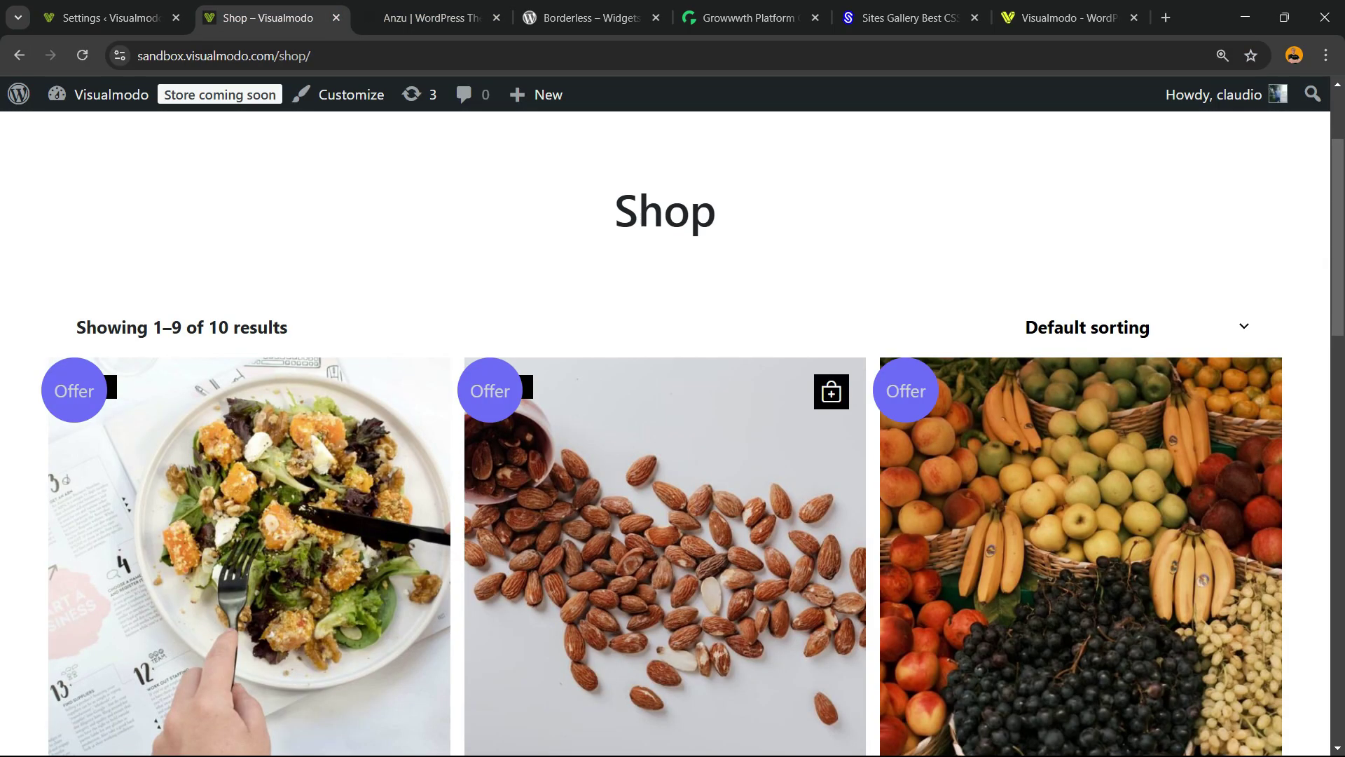
left_click(530, 388)
mouse_move(1080, 557)
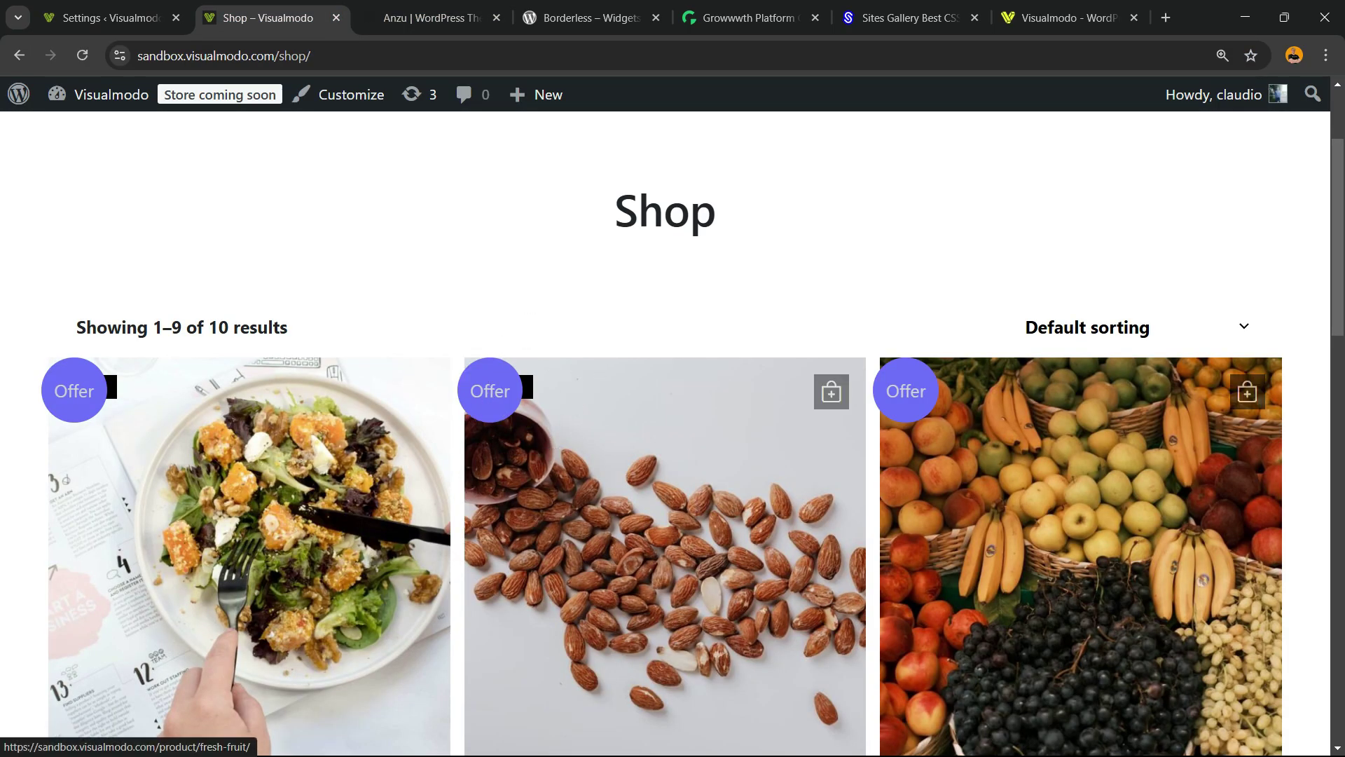
scroll(530, 386, "down", 6)
scroll(531, 388, "up", 2)
key("ctrl+Page_Up")
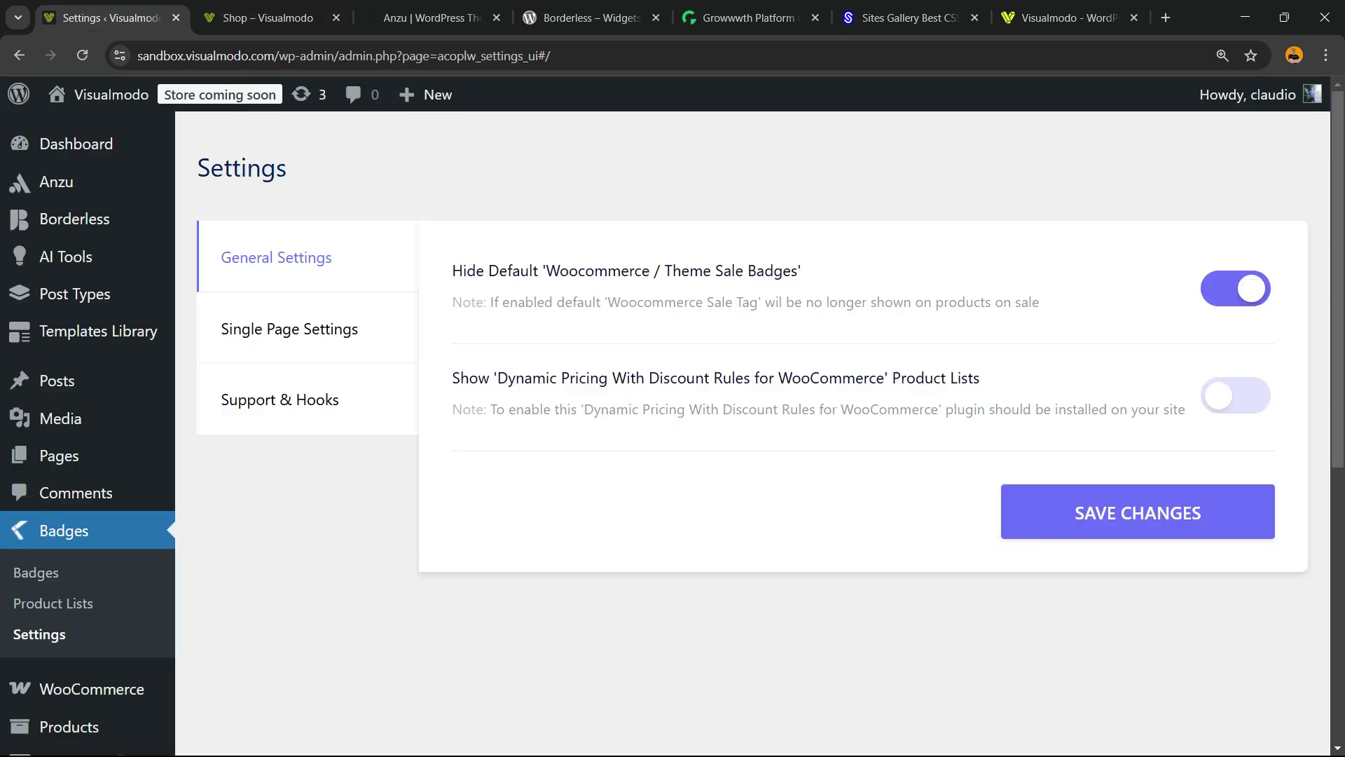
left_click(1138, 513)
- Reload the shop to confirm only purple Offer badges show, then return to settings
key("ctrl+Page_Down")
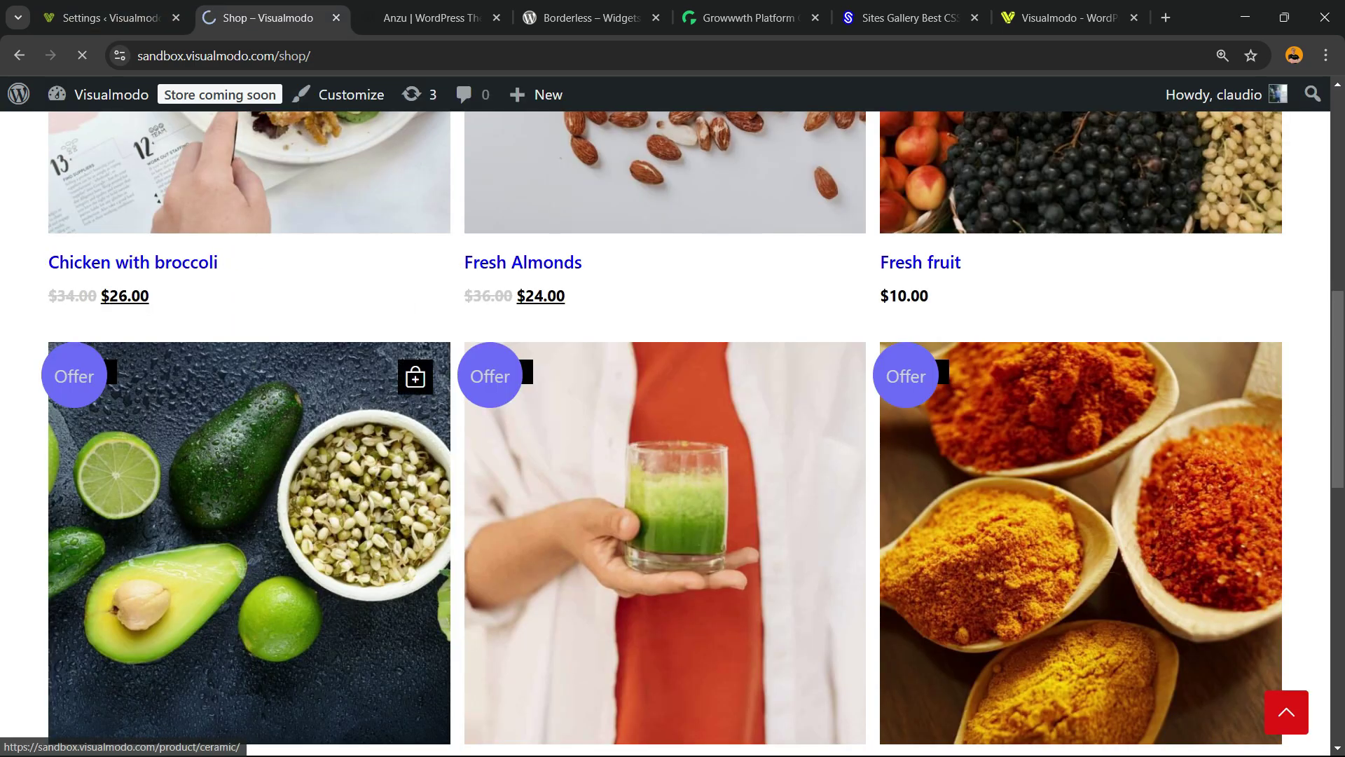
key("F5")
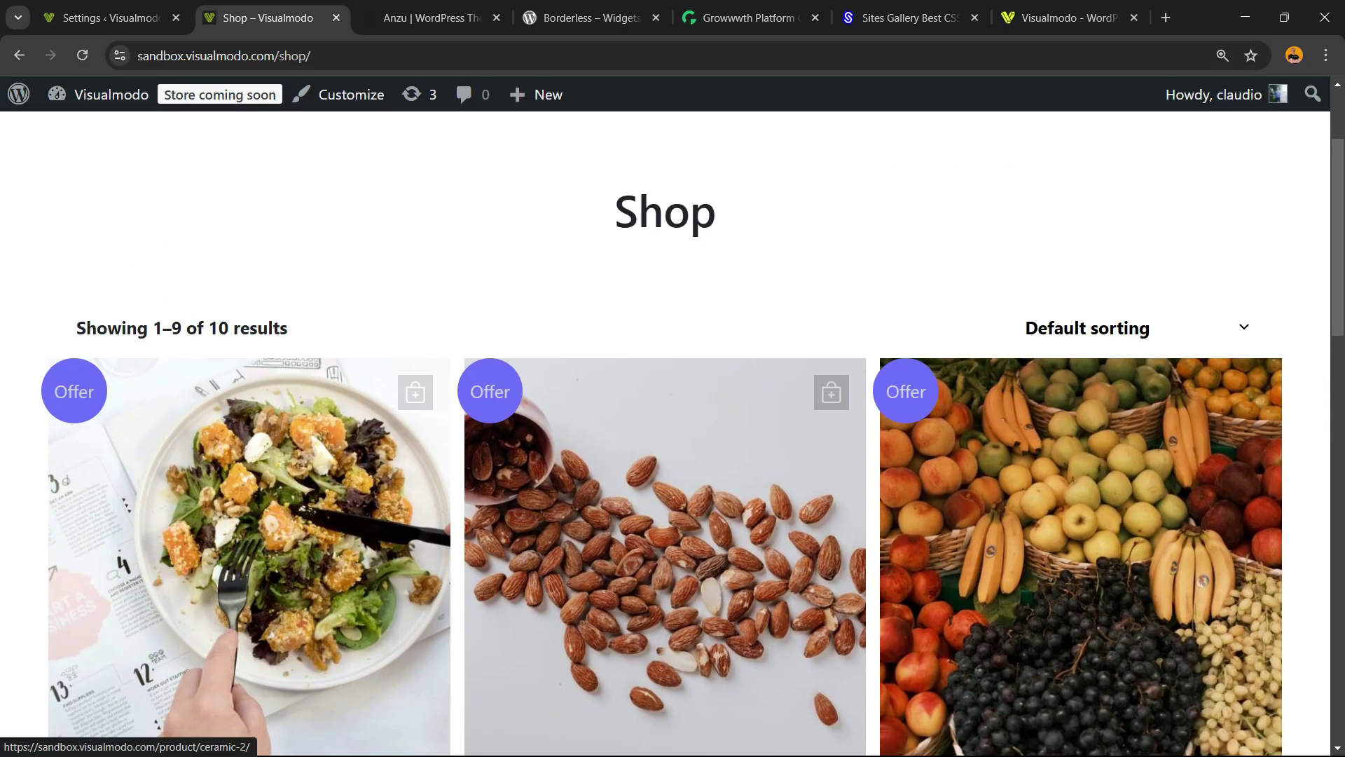
scroll(673, 442, "down", 2)
scroll(673, 441, "up", 2)
scroll(673, 442, "down", 2)
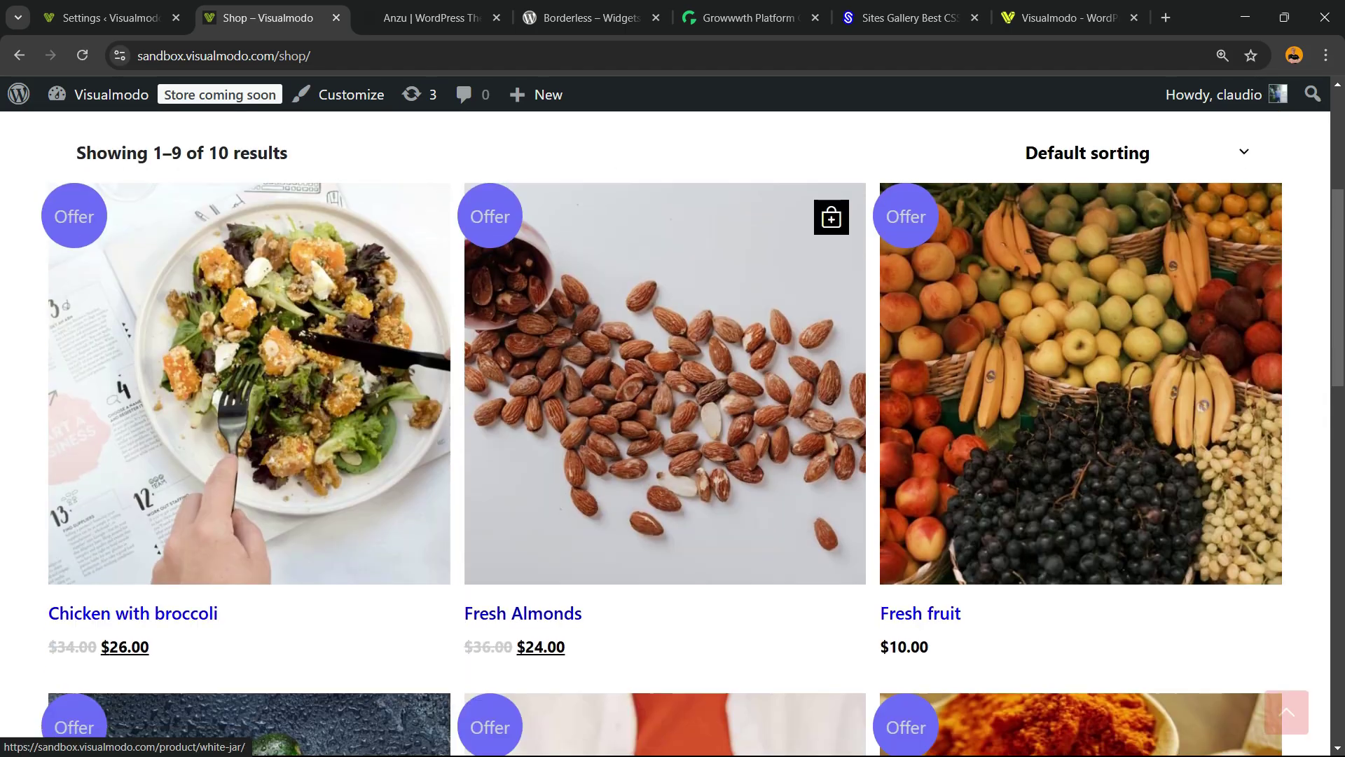
scroll(673, 441, "down", 2)
scroll(673, 442, "down", 4)
scroll(664, 442, "down", 2)
scroll(665, 441, "up", 2)
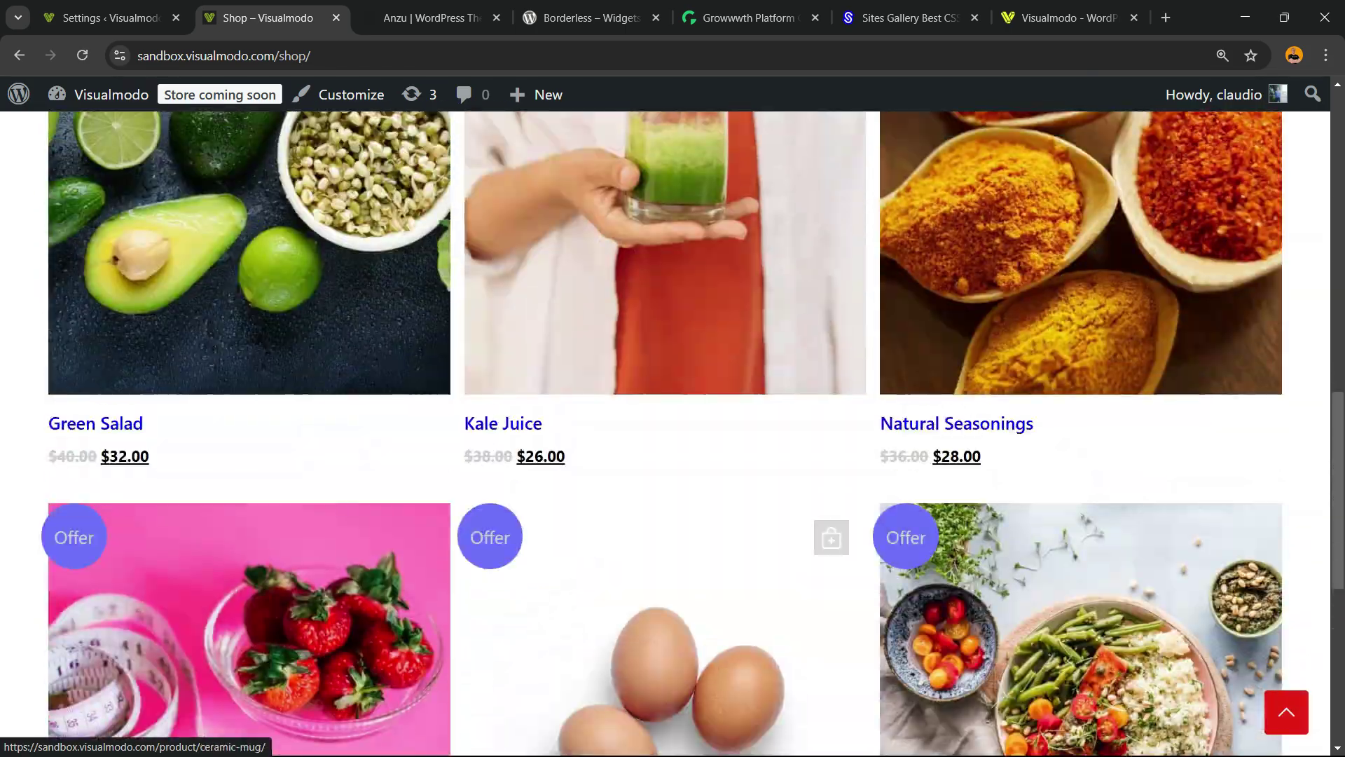
scroll(664, 442, "up", 4)
scroll(665, 443, "up", 5)
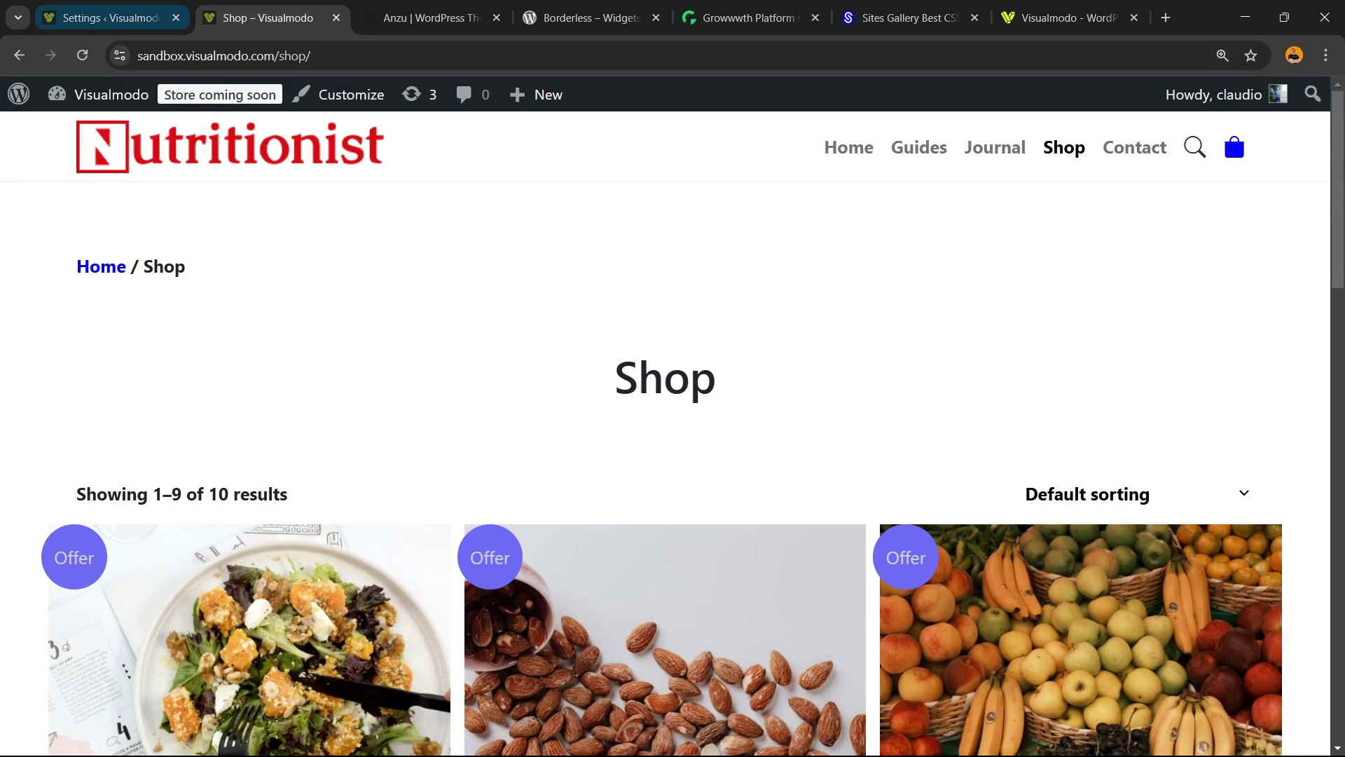
left_click(106, 17)
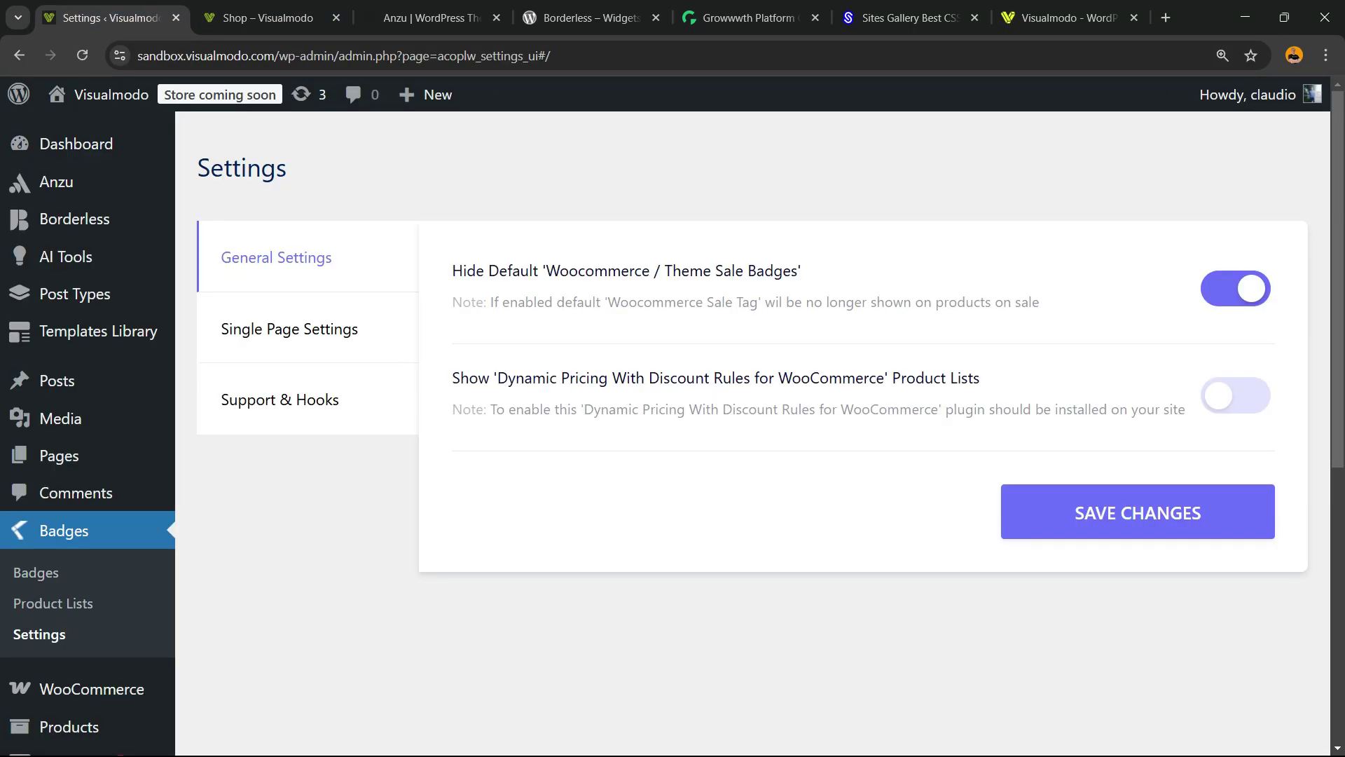
- Open Single Page Settings, then confirm the Offer badge on the Fresh Almonds product page
left_click(289, 330)
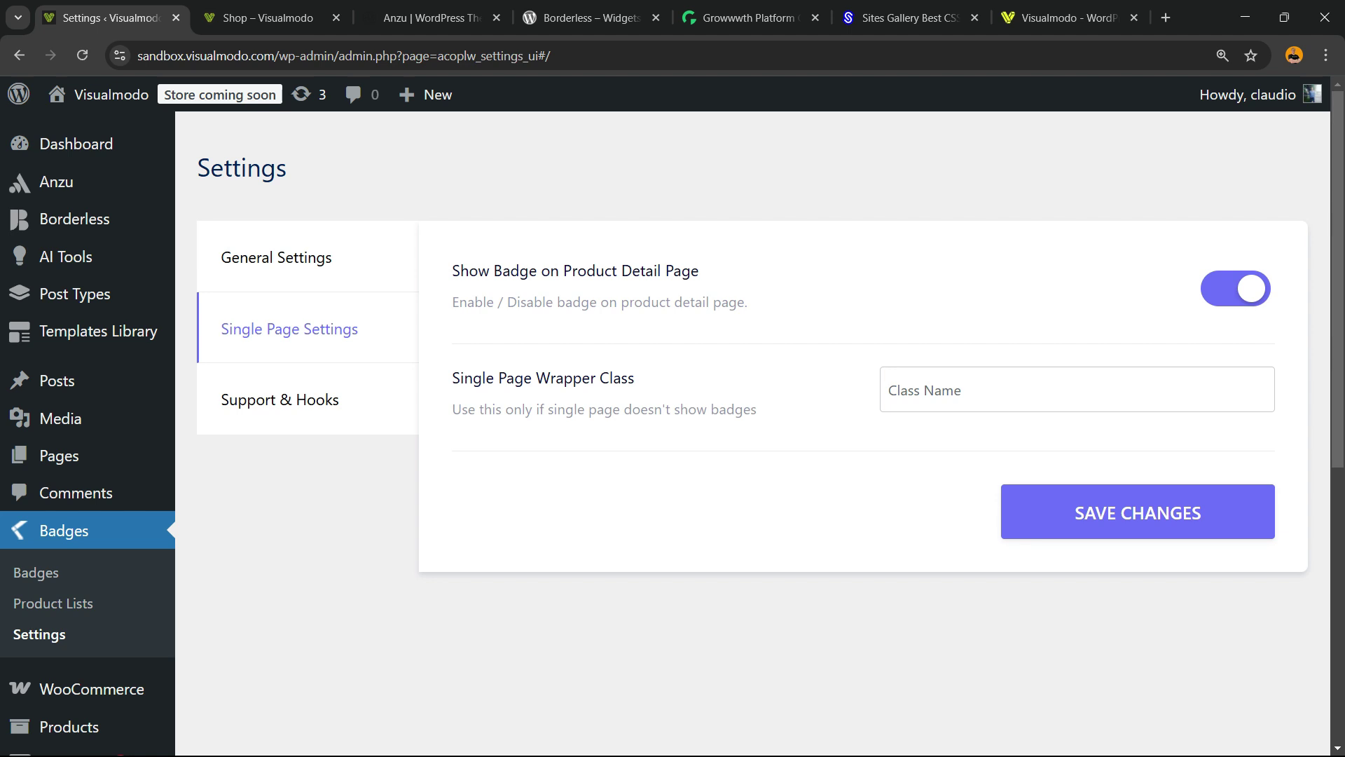
left_click(257, 18)
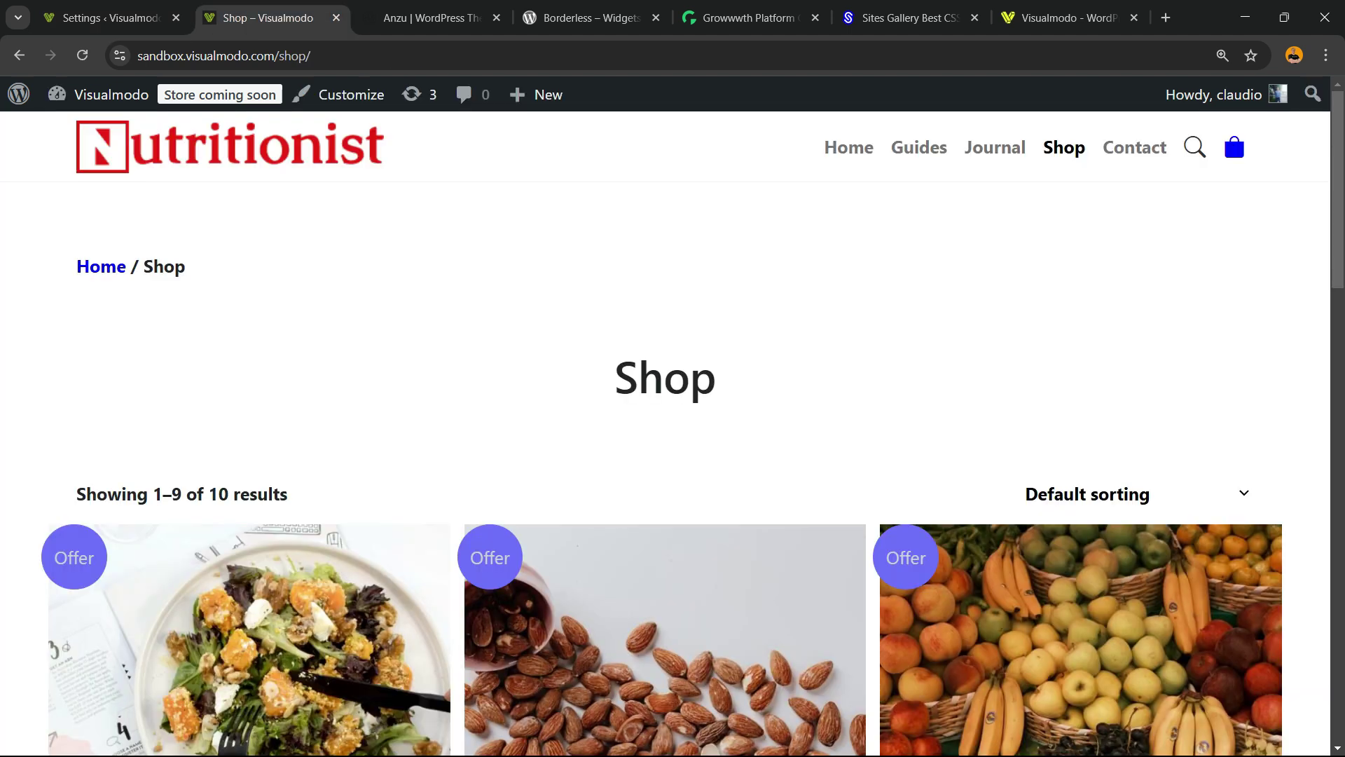
scroll(666, 547, "down", 2)
left_click(831, 384)
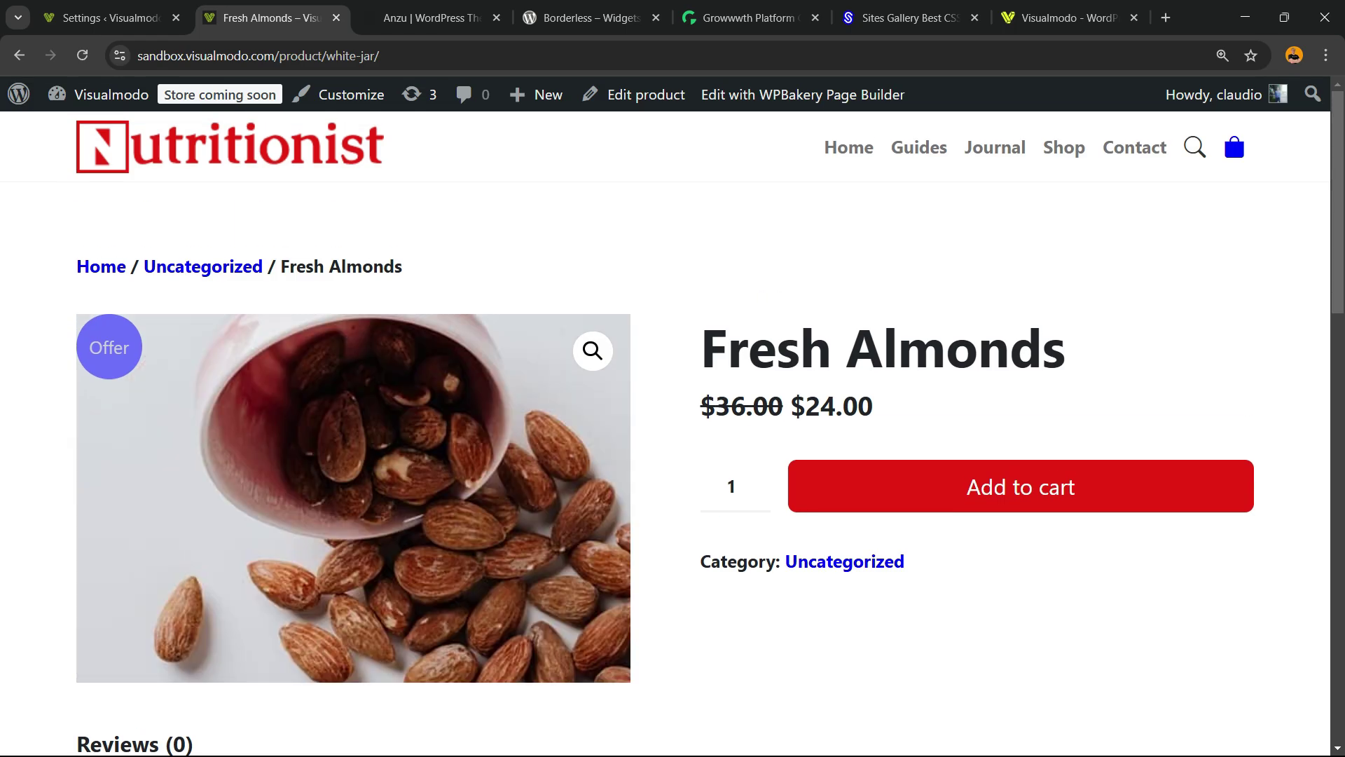
key("ctrl+shift+Tab")
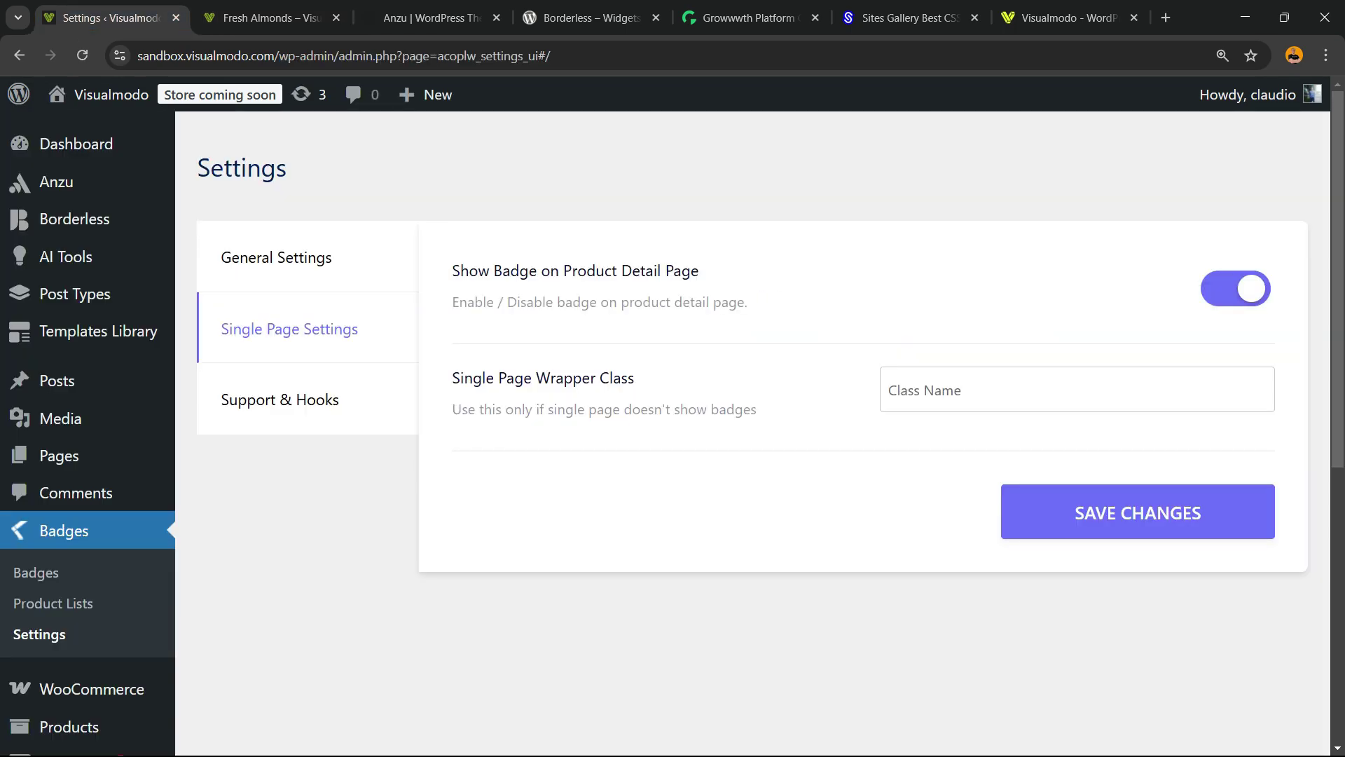